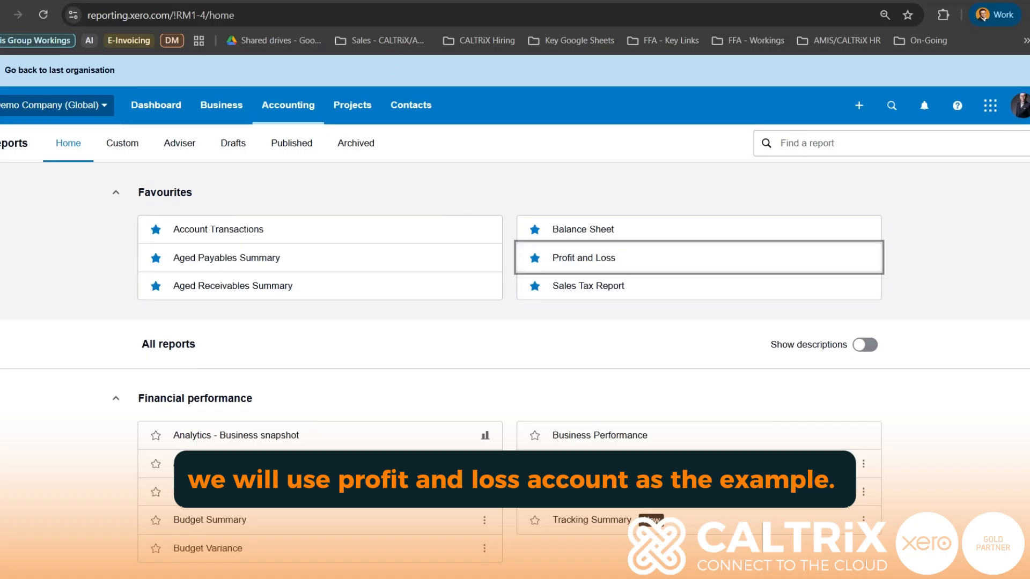
Open the Profit and Loss report from the favourites and open its layout for editing
key(Return)
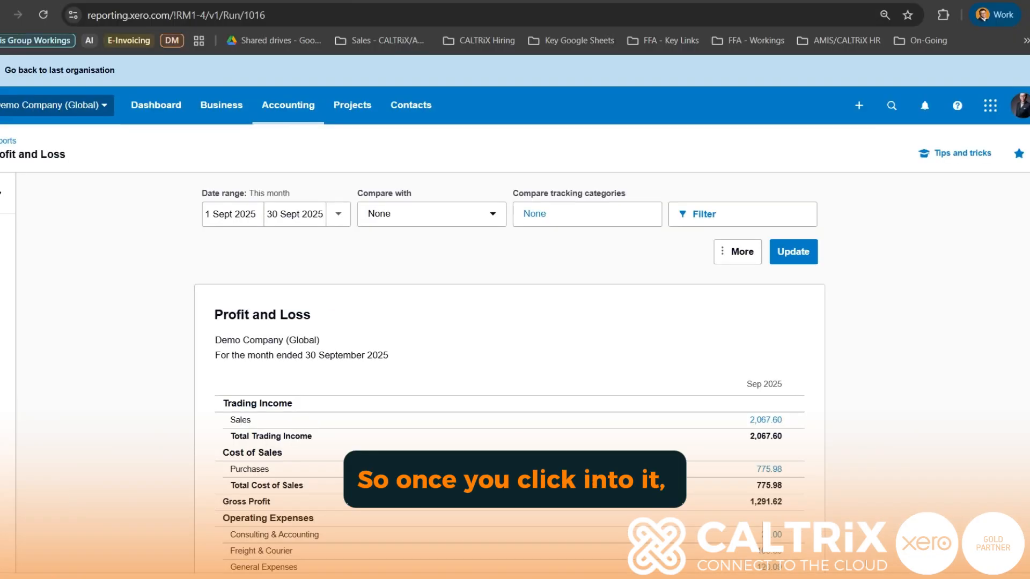
click(53, 577)
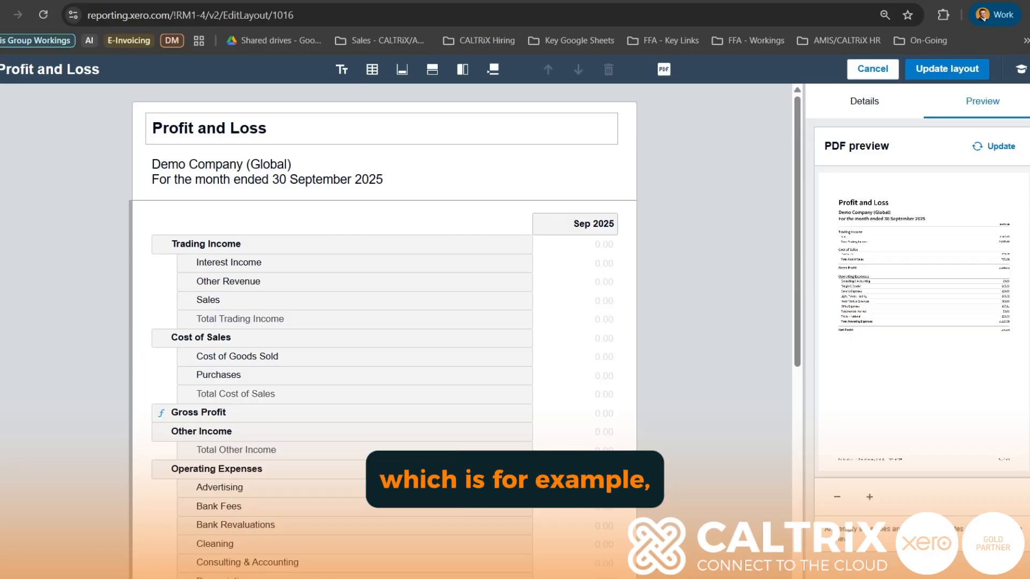
Group the Sales row under Trading Income with the row heading "Total Income"
click(208, 301)
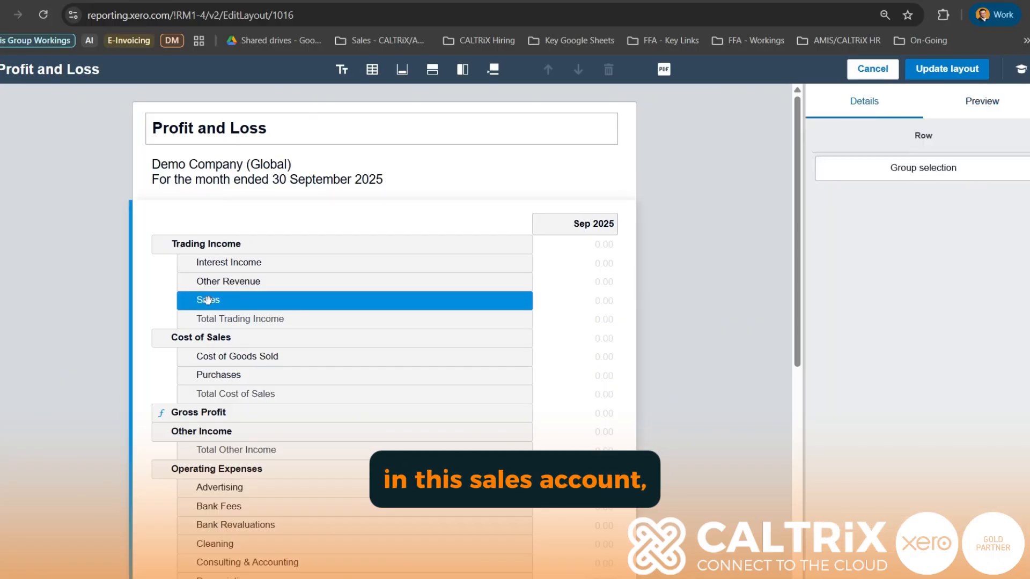
click(874, 171)
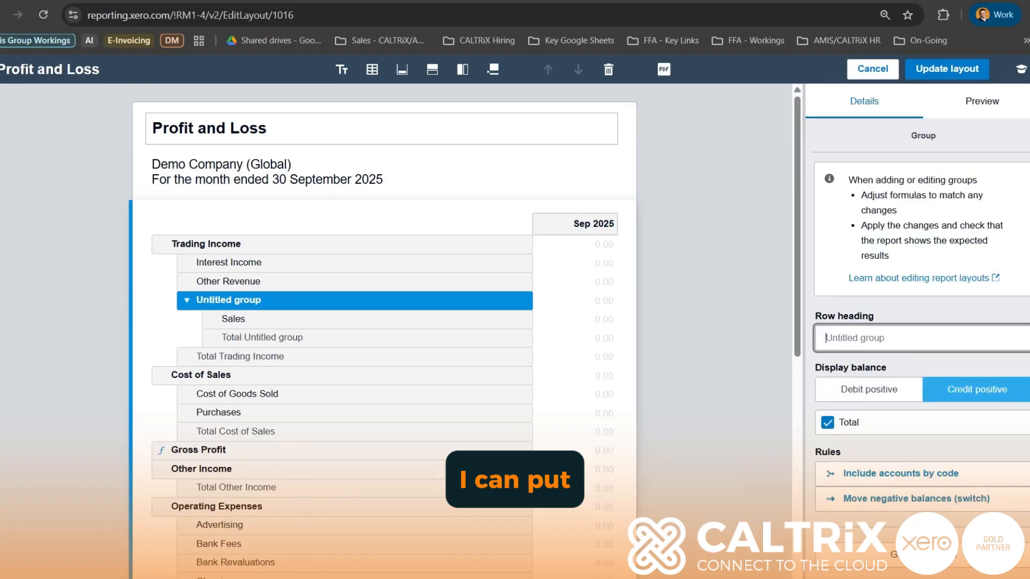
text(Tot)
key(BackSpace)
key(BackSpace)
key(BackSpace)
text(Total Income)
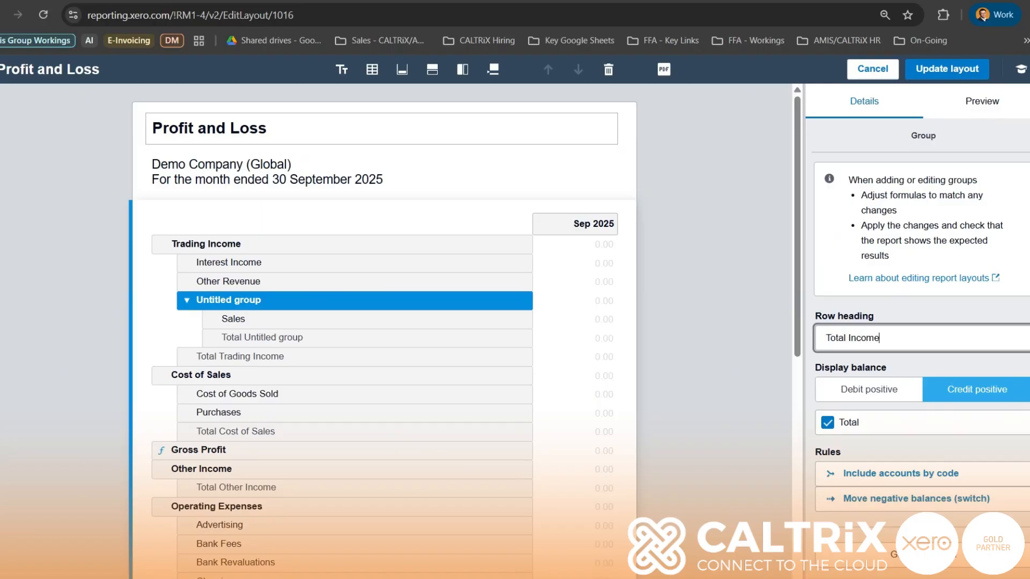
click(735, 282)
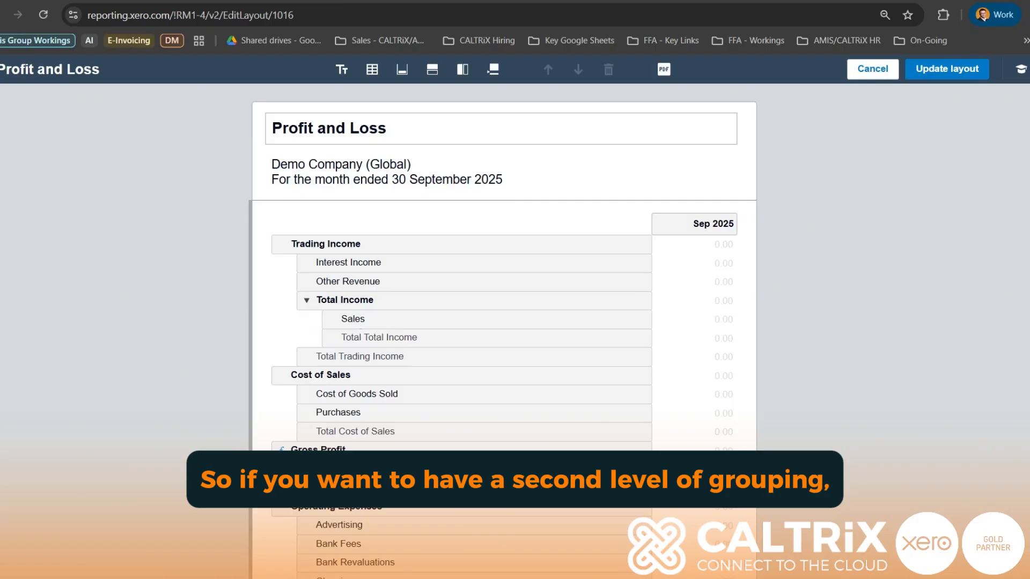
Group the Other Revenue row under Trading Income with the row heading "Total Other Revenue Group"
click(371, 282)
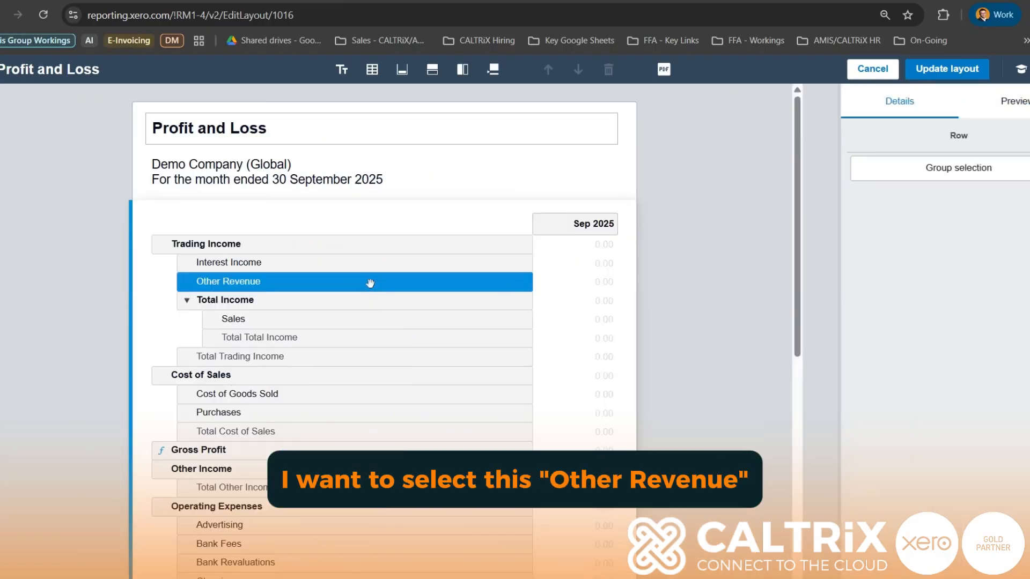
click(887, 173)
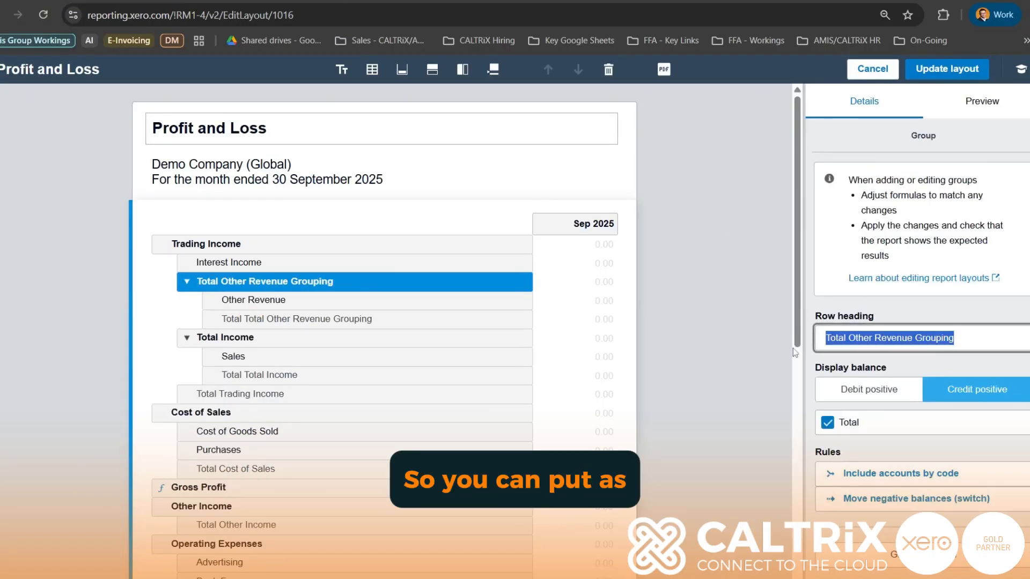
key(BackSpace)
text(Total Ot)
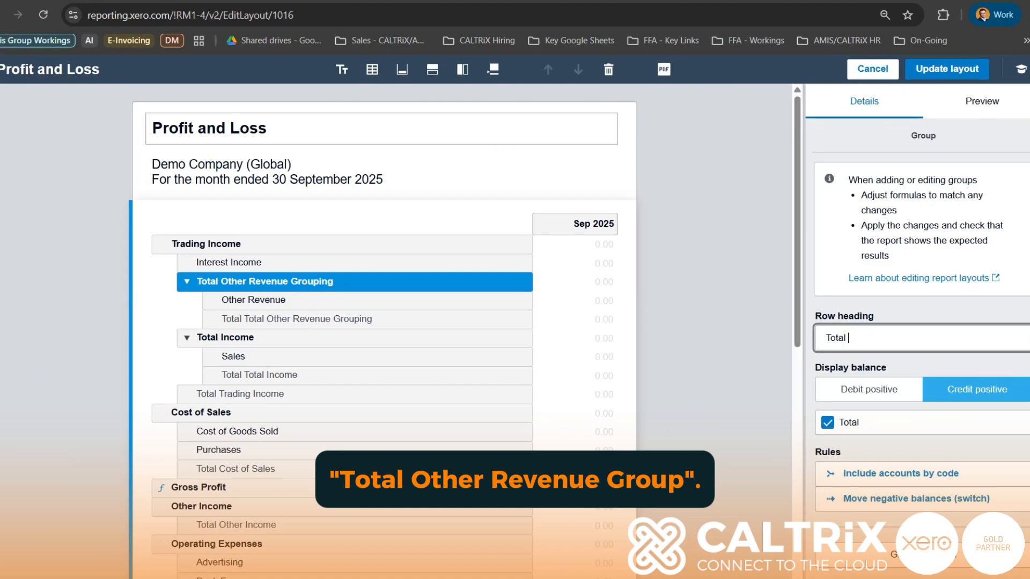
text(her Revenue Group)
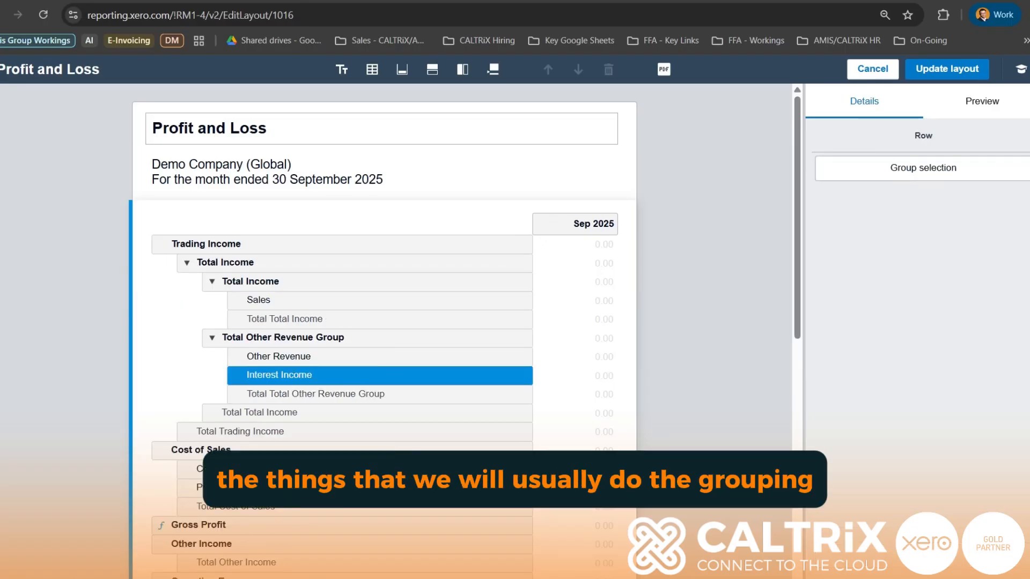
scroll(391, 365, down, 6)
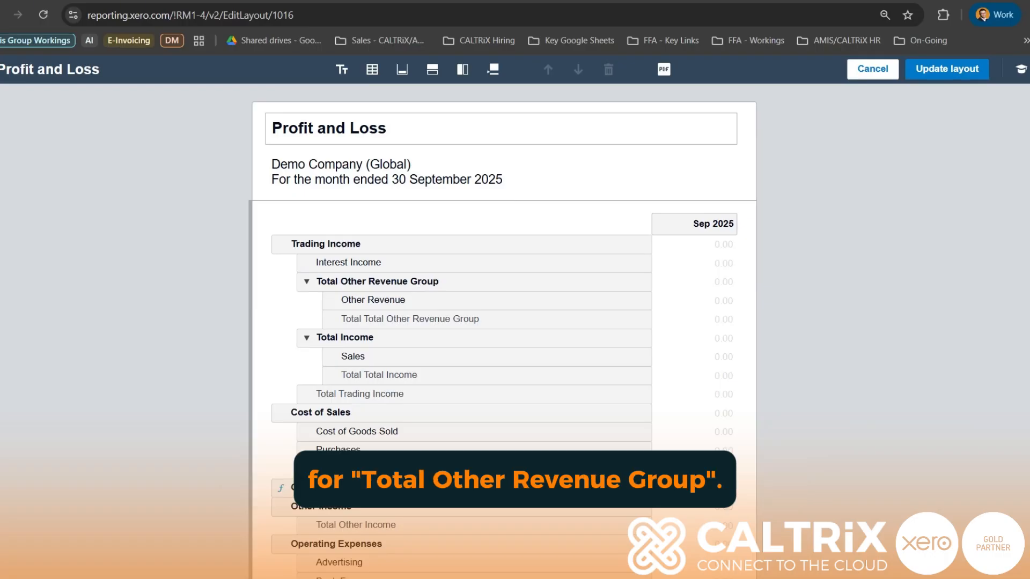
Combine the Total Other Revenue Group and Total Income groups into a parent group headed "Total Income"
click(418, 280)
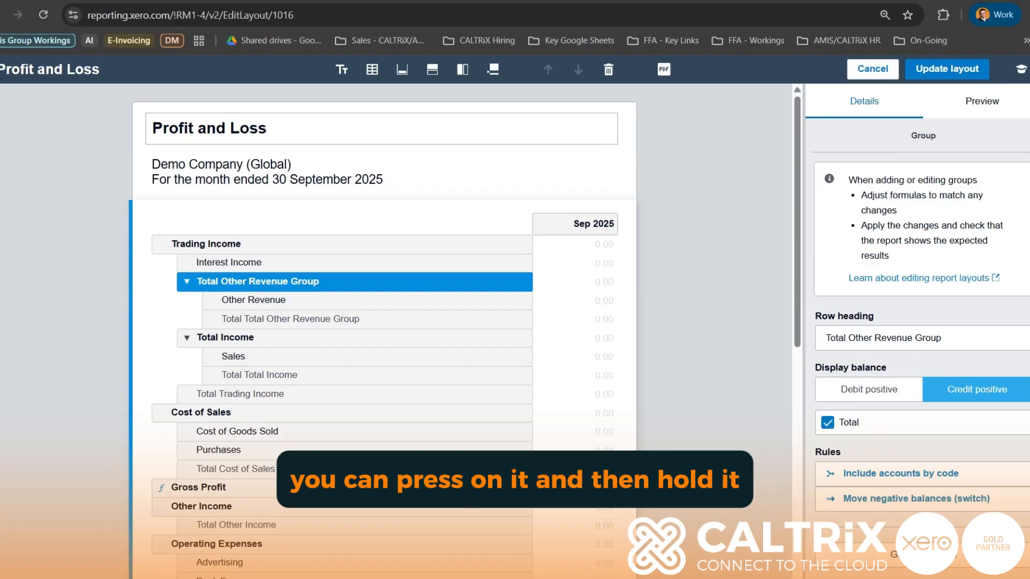
ctrl+click(272, 336)
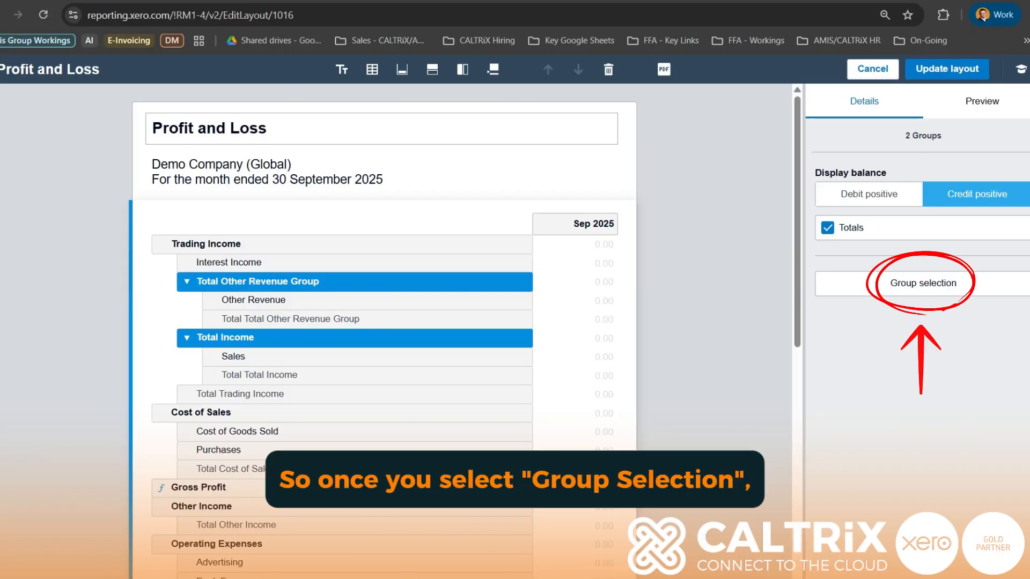
click(923, 283)
click(885, 337)
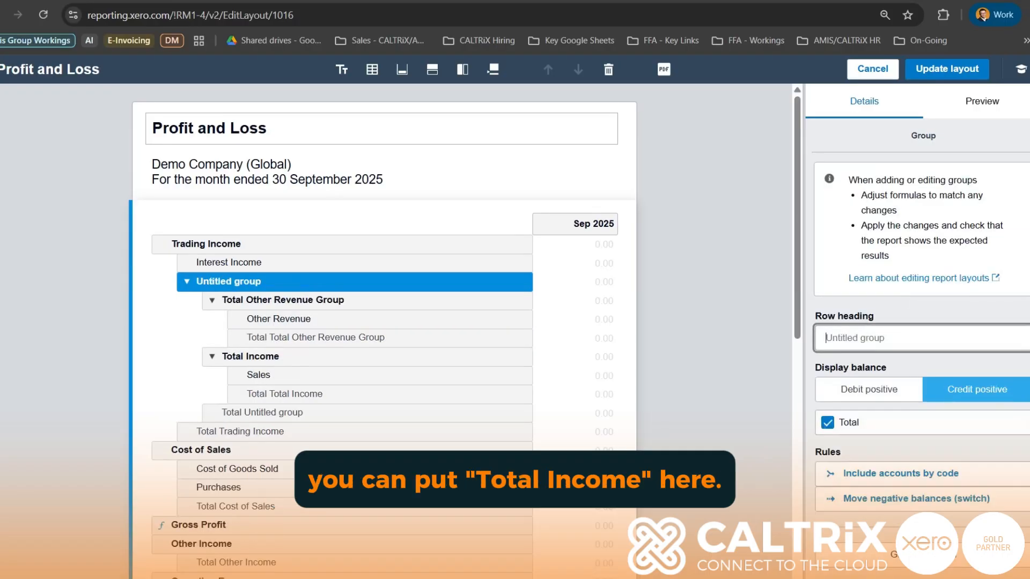
text(Total Income)
click(747, 328)
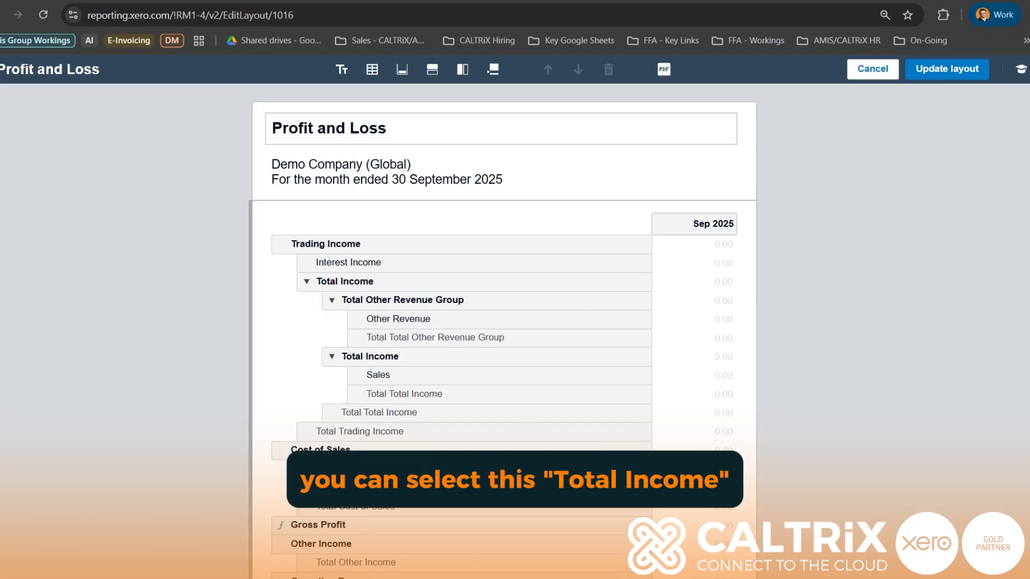
Move the inner Total Income group above Total Other Revenue Group, and move Interest Income below Other Revenue inside Total Other Revenue Group
click(457, 357)
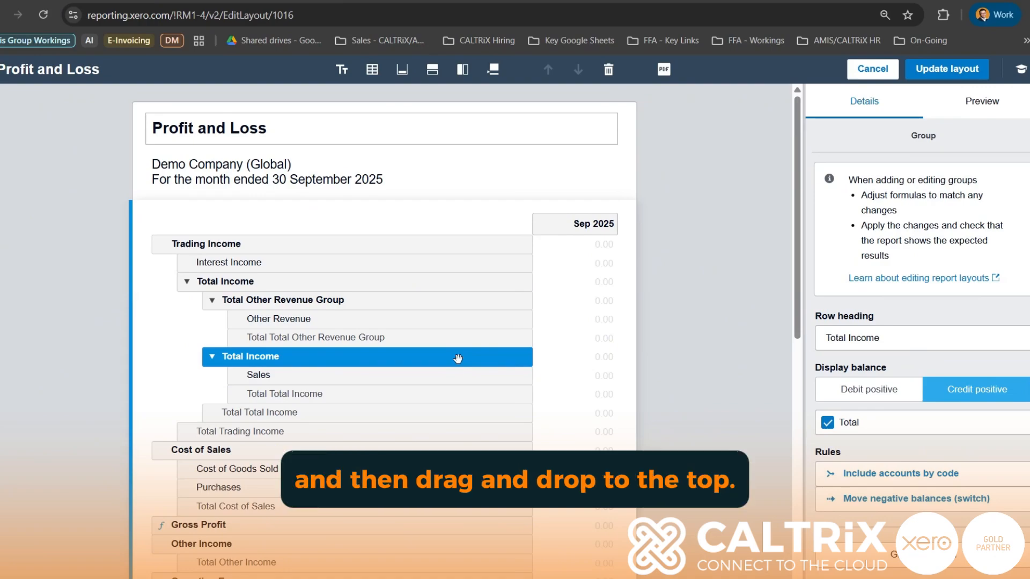
drag(457, 358, 454, 294)
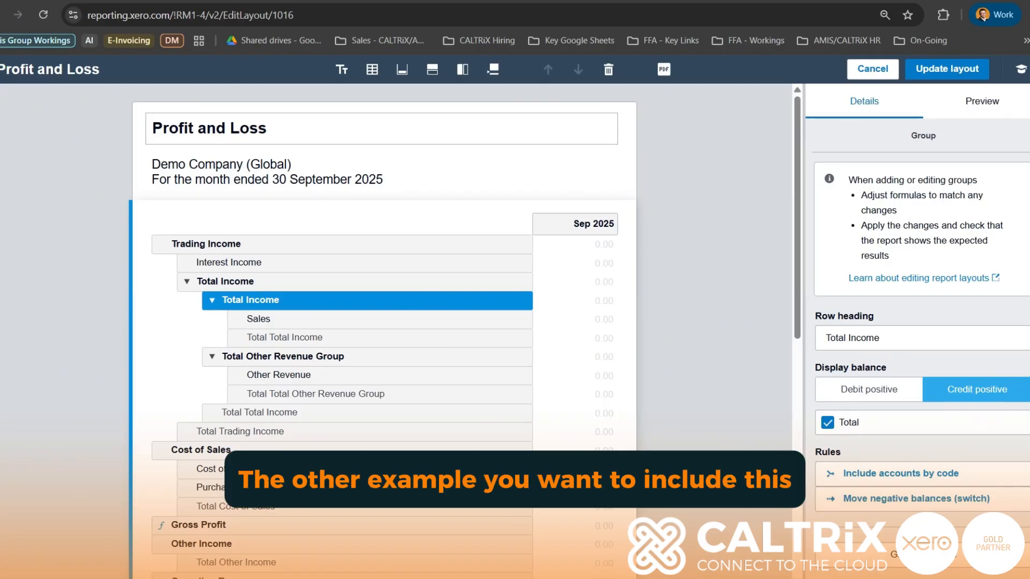
click(242, 263)
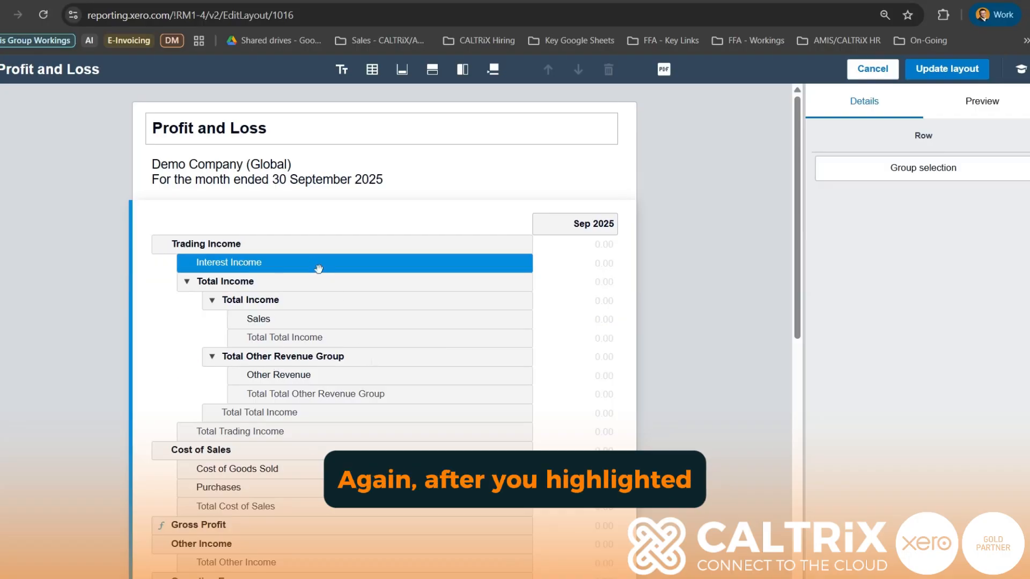
drag(342, 266, 404, 375)
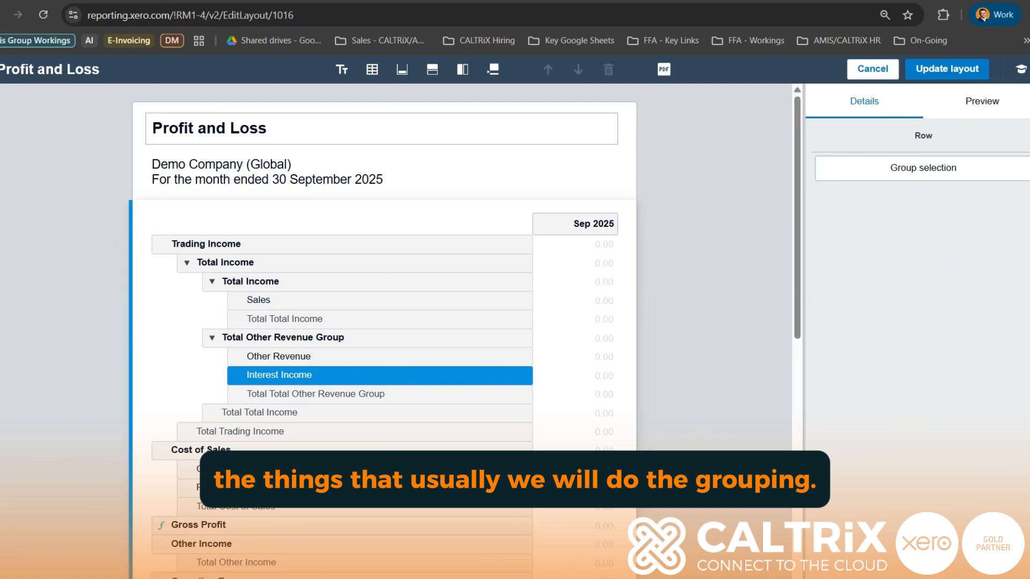
scroll(392, 370, down, 6)
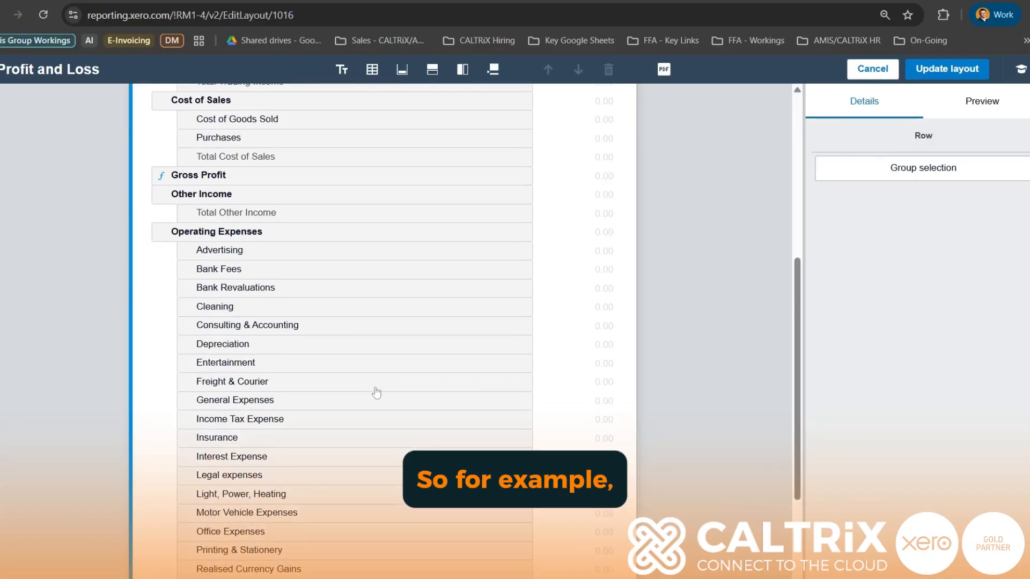
scroll(379, 381, down, 3)
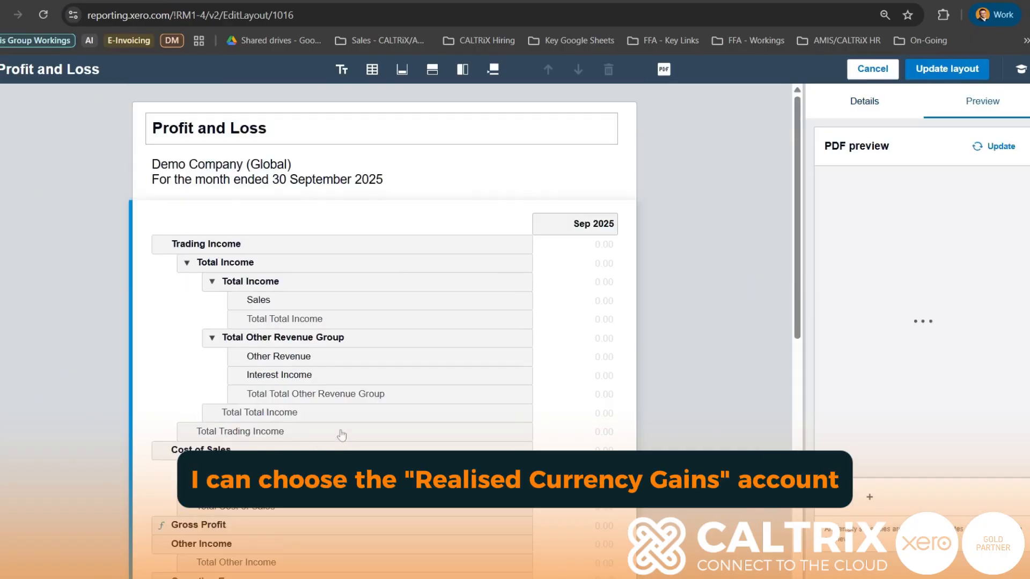
scroll(342, 435, down, 1)
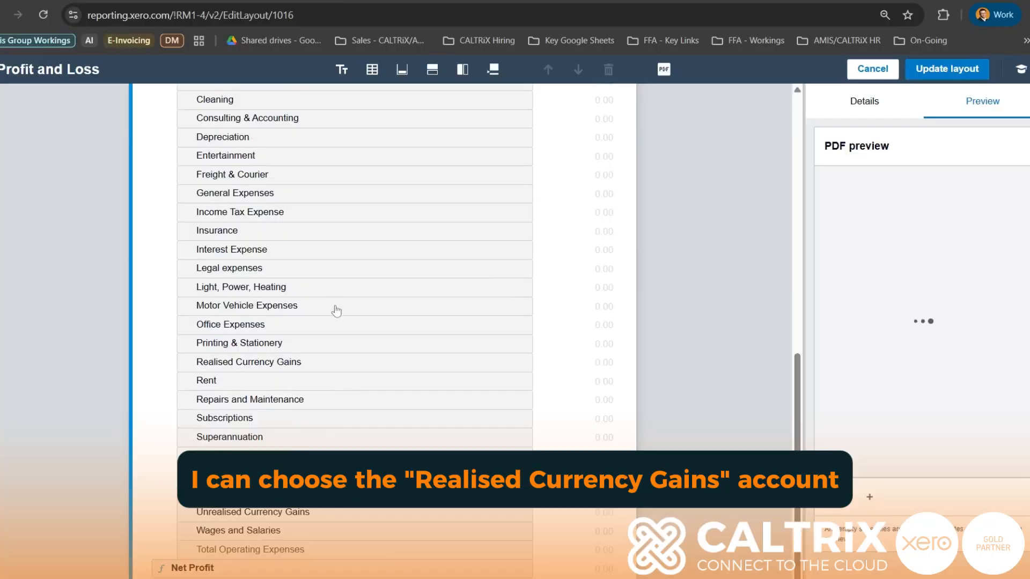
click(311, 362)
ctrl+click(329, 512)
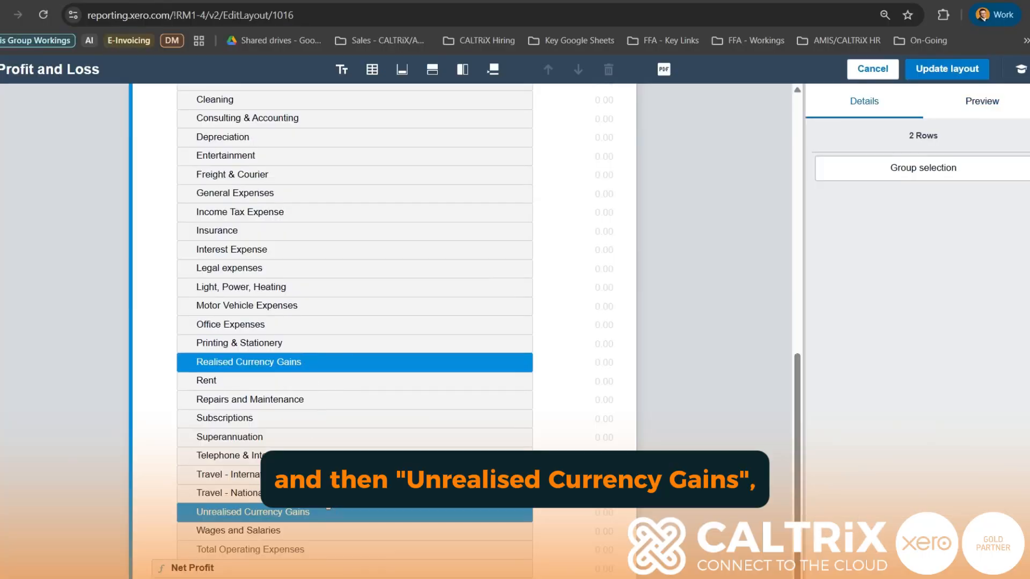
scroll(373, 370, up, 3)
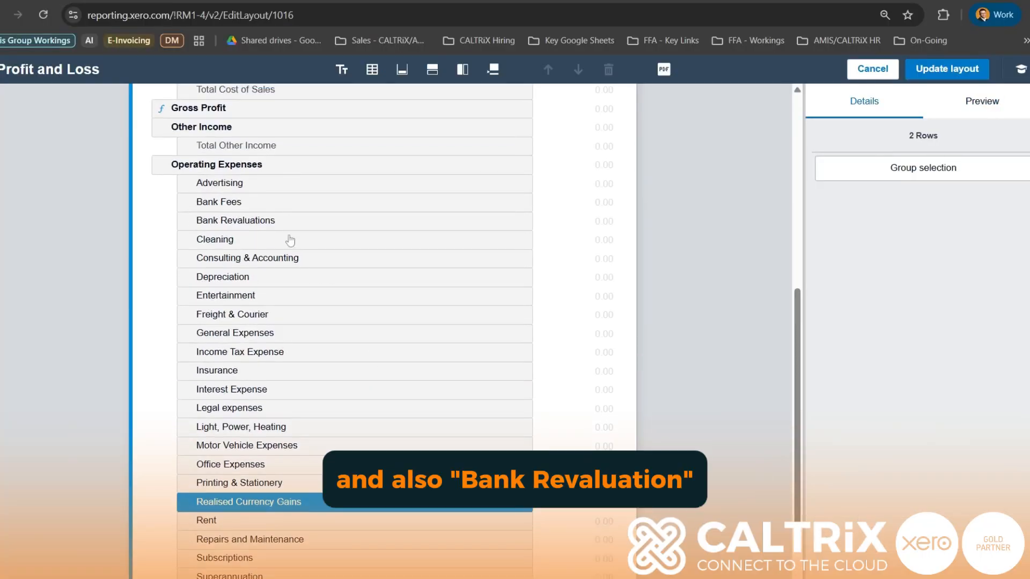
ctrl+click(306, 219)
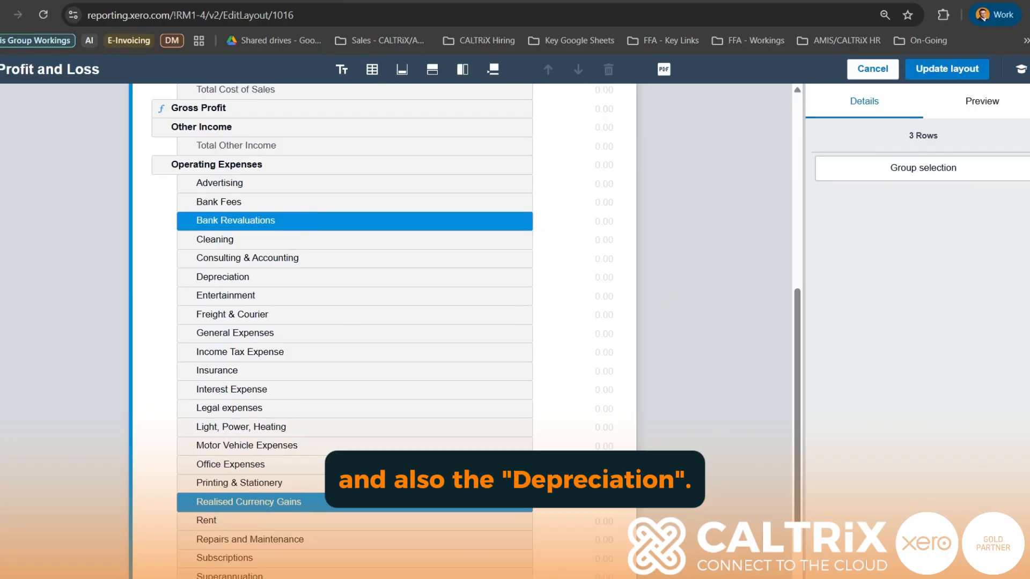
ctrl+click(316, 278)
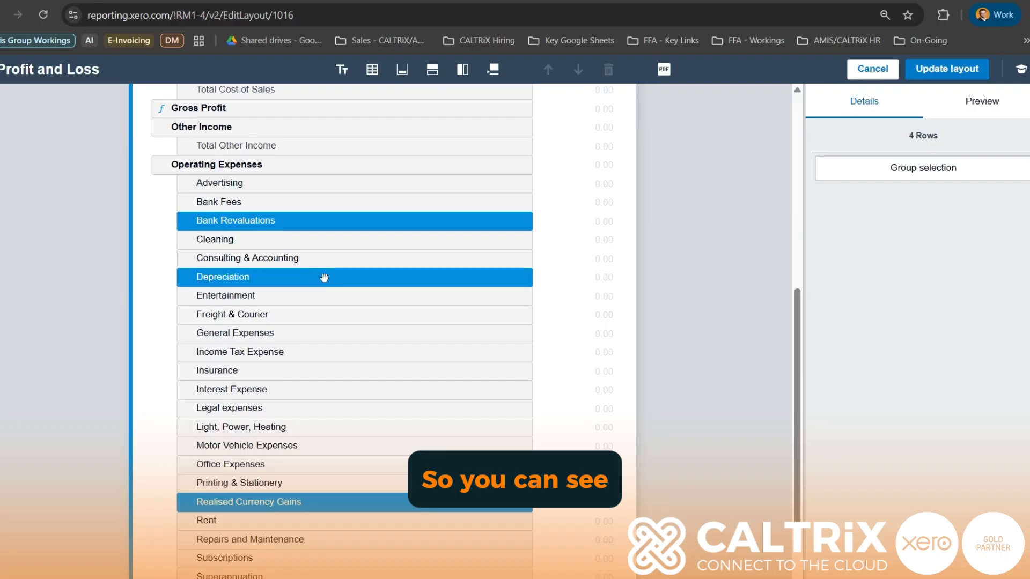
scroll(457, 261, down, 1)
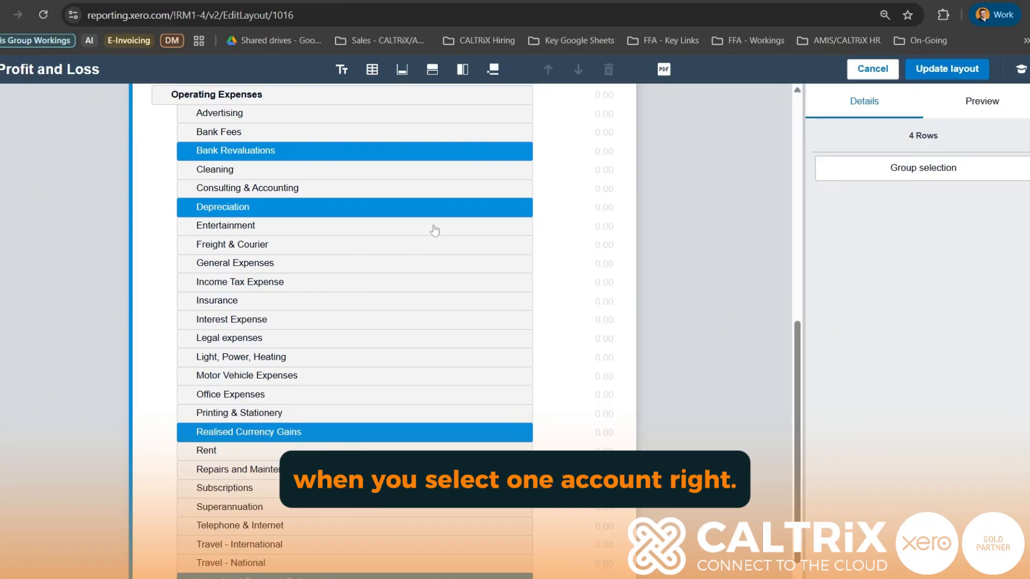
click(688, 187)
Group Bank Revaluations, Depreciation, Interest Expense, Realised Currency Gains and Unrealised Currency Gains under Operating Expenses with the row heading "Financial Expenses"
click(432, 155)
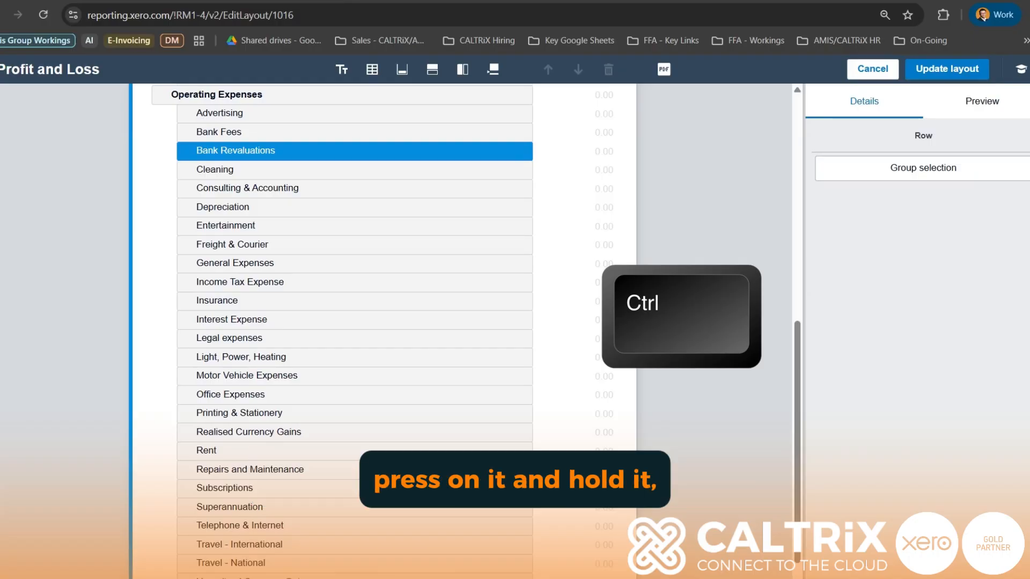
ctrl+click(309, 321)
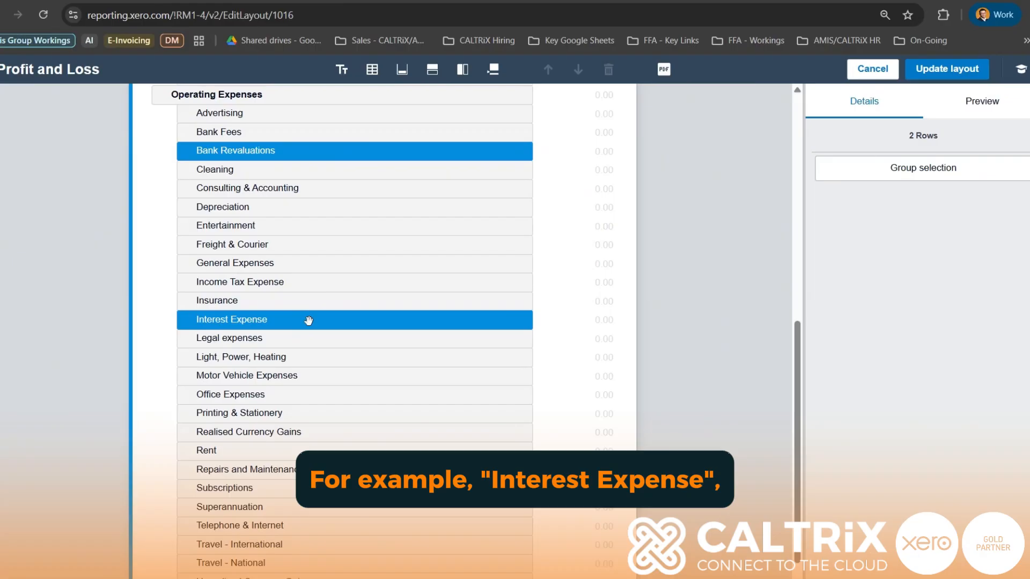
ctrl+click(337, 432)
scroll(343, 427, down, 2)
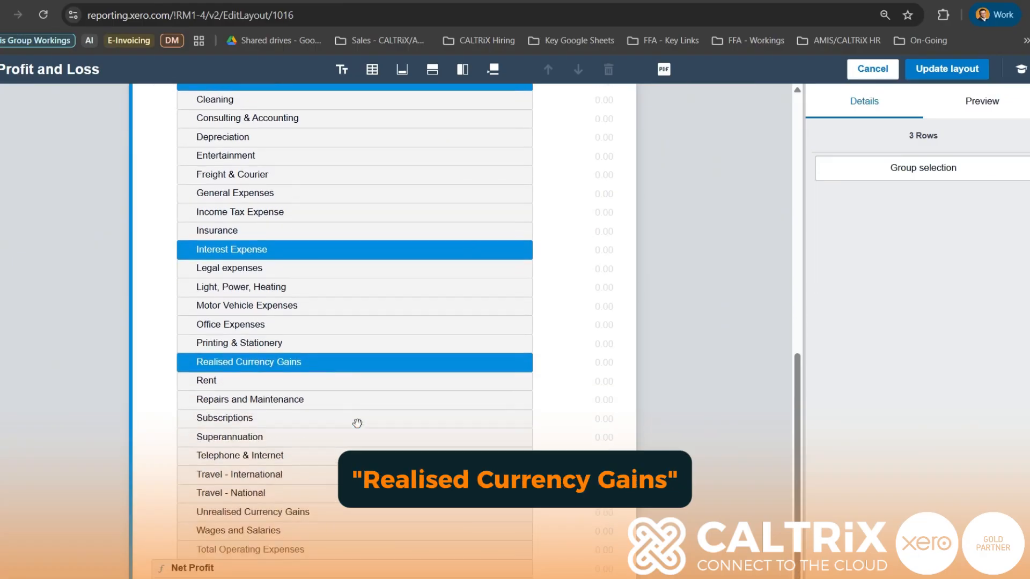
ctrl+click(328, 515)
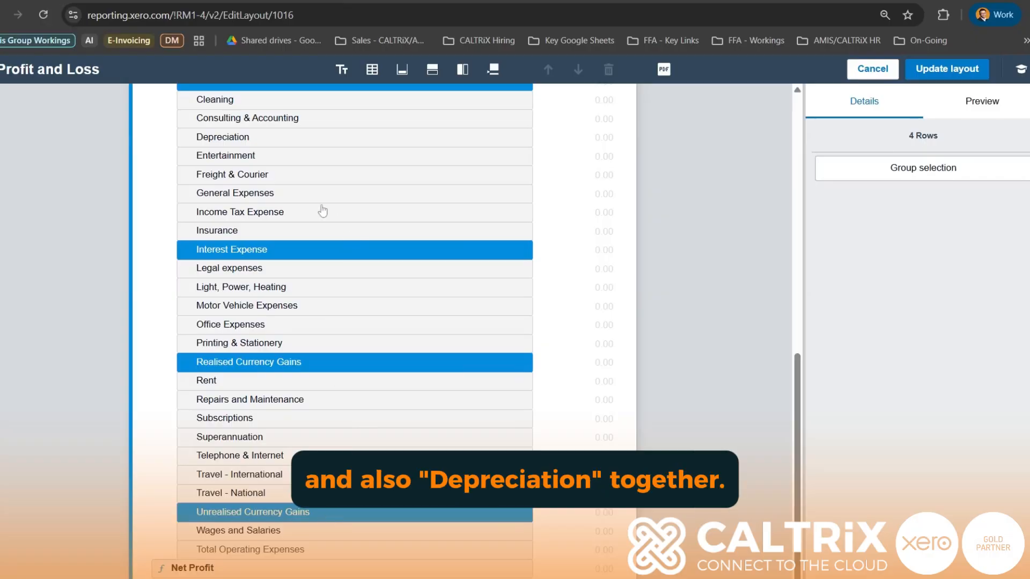
ctrl+click(295, 138)
scroll(400, 199, up, 3)
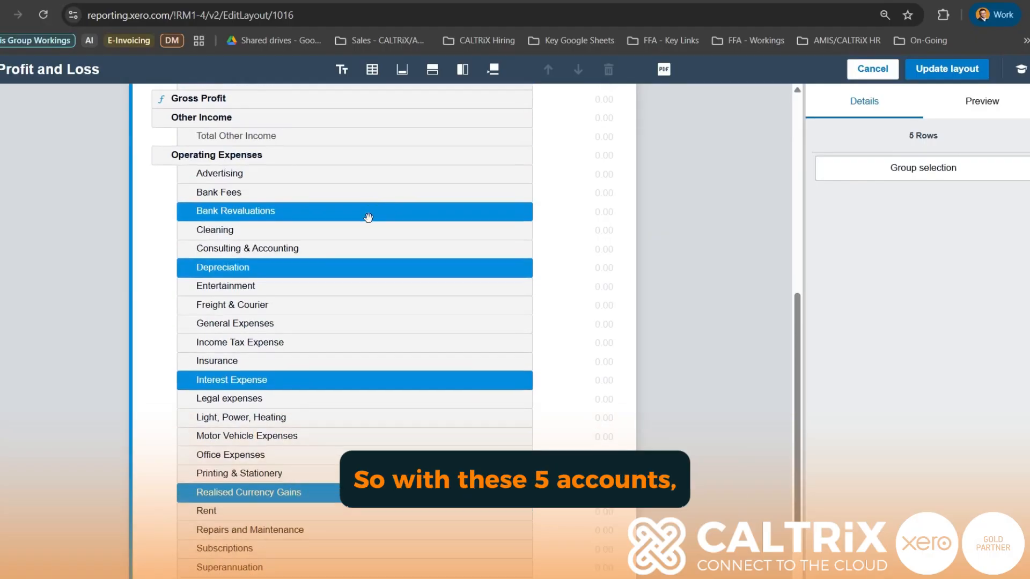
scroll(367, 218, down, 1)
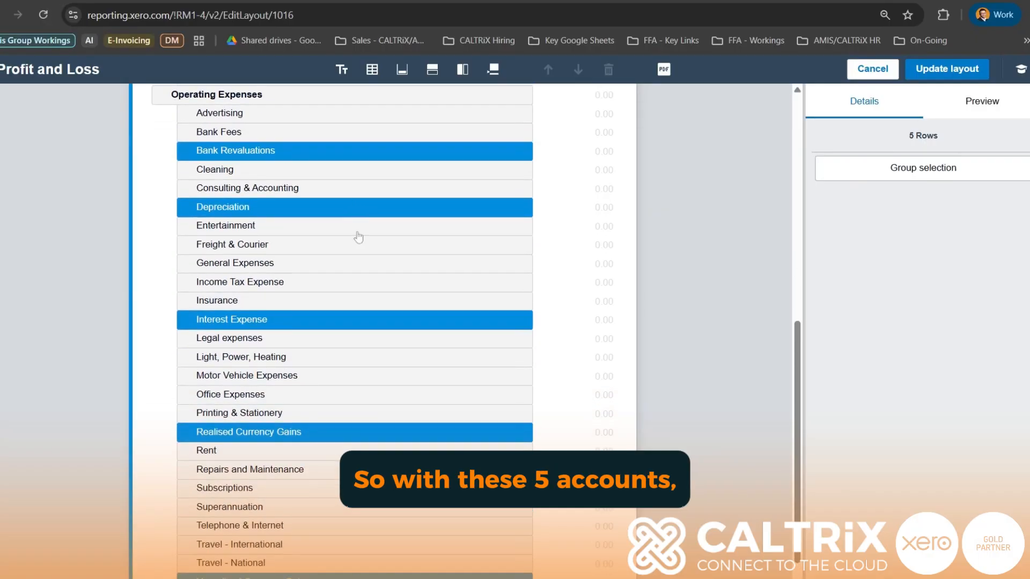
click(883, 177)
click(858, 338)
text(Financn)
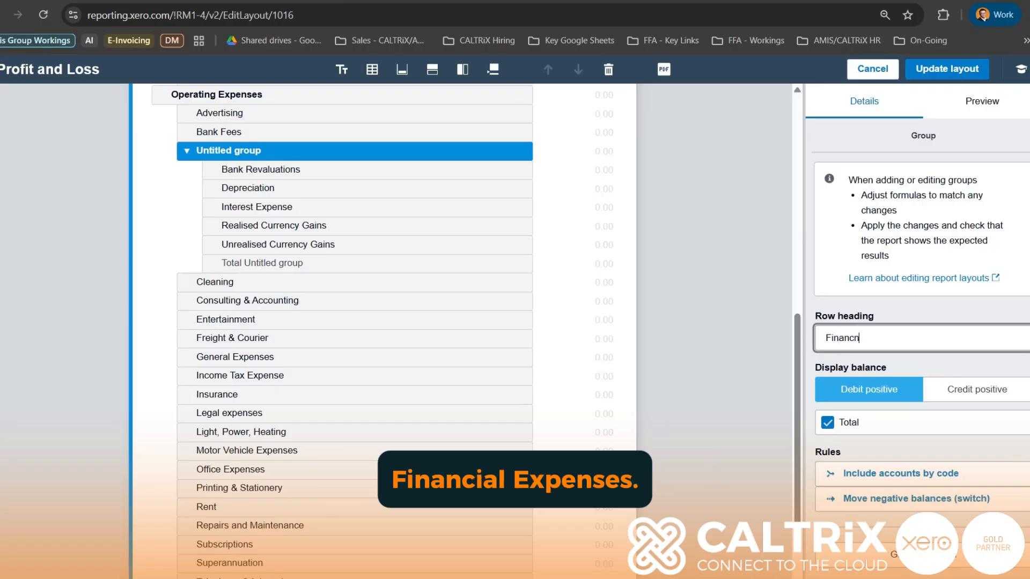
key(BackSpace)
text(ial Expenses)
click(728, 272)
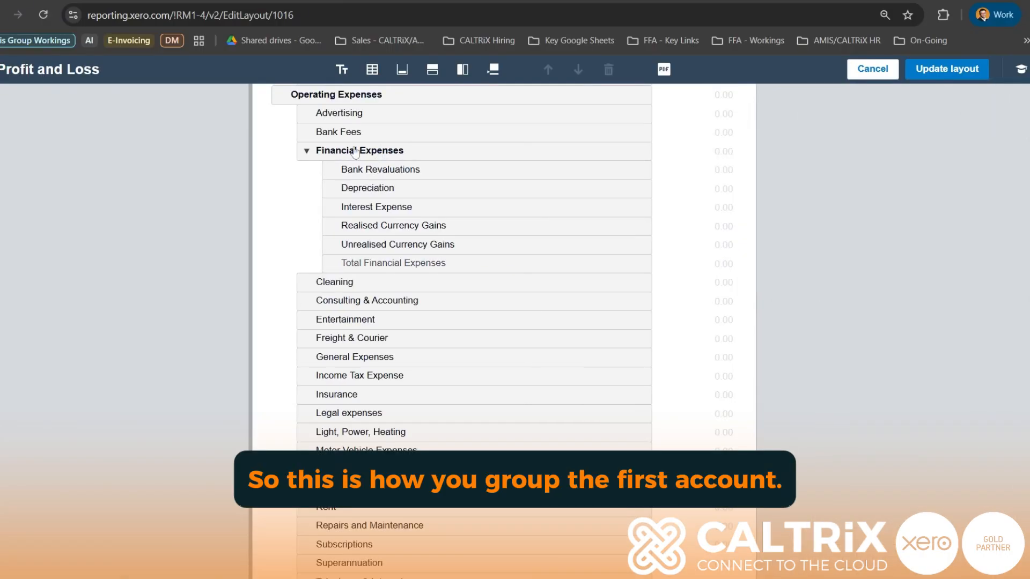
Move the Financial Expenses group to the start of Operating Expenses, above Advertising
click(357, 152)
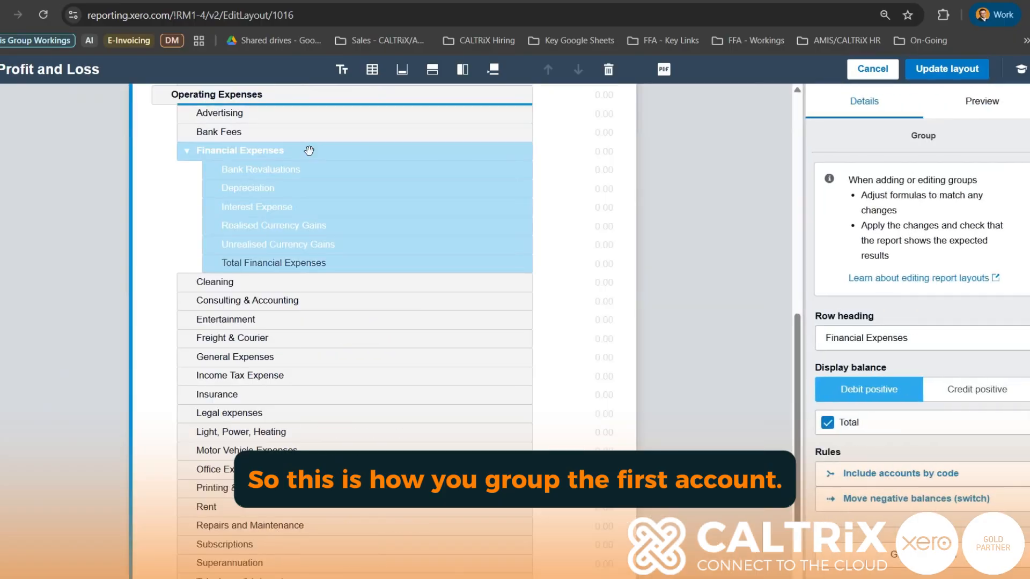
drag(308, 150, 308, 127)
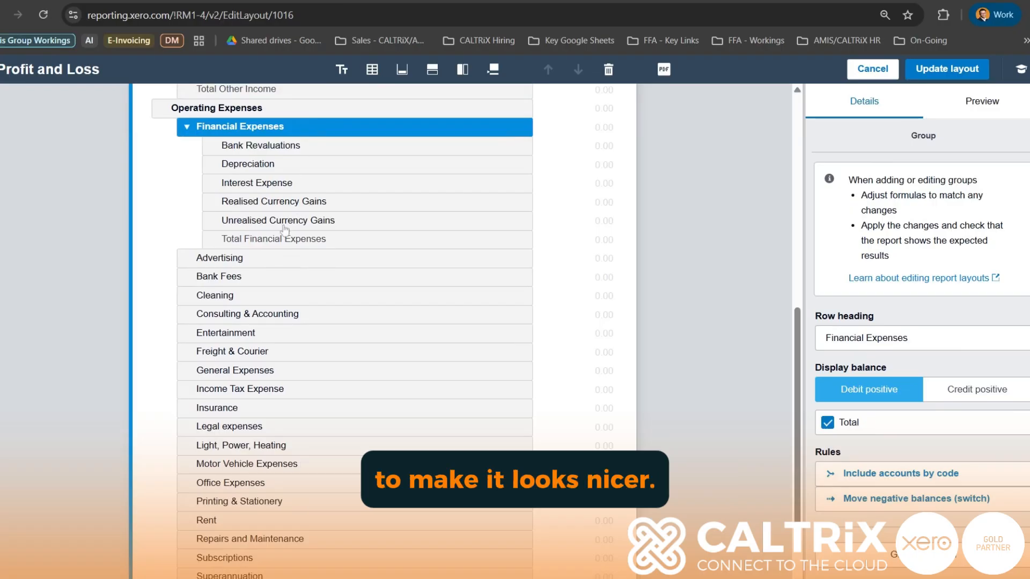
Group Consulting & Accounting and Legal expenses under the row heading "Professional Expenses" and move the group directly below Financial Expenses
scroll(356, 322, down, 1)
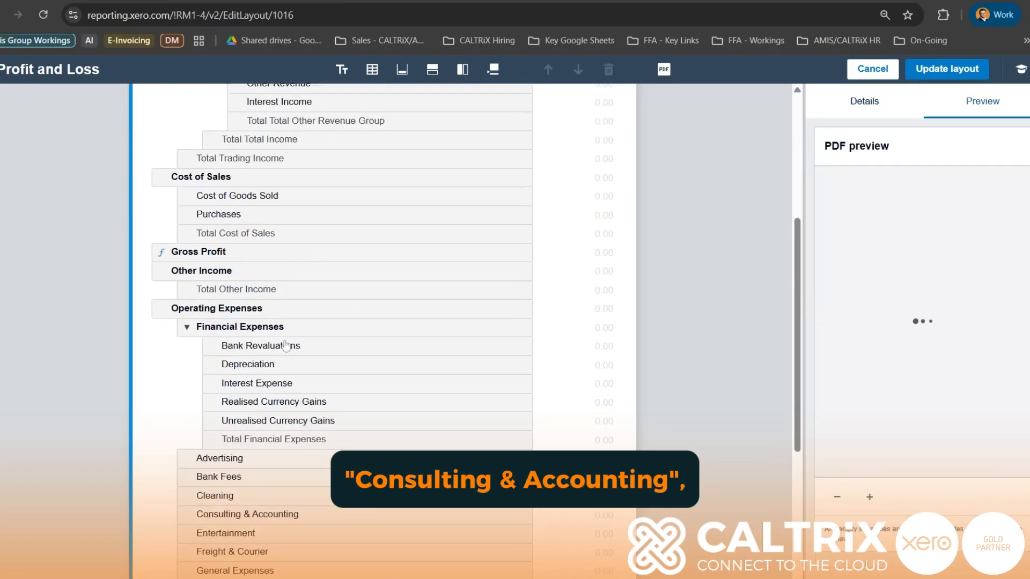
scroll(288, 370, down, 2)
click(289, 375)
scroll(292, 375, down, 1)
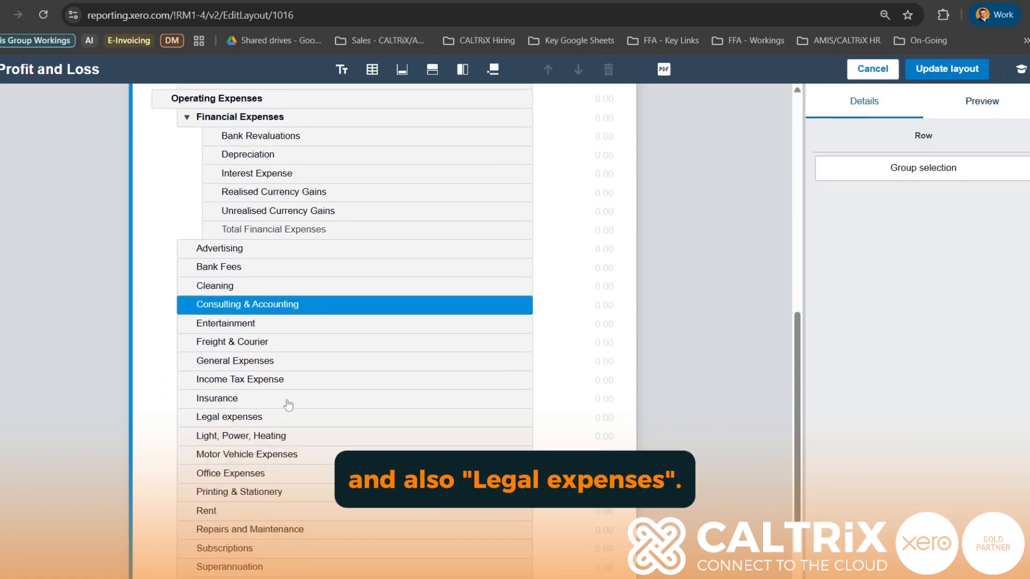
ctrl+click(263, 417)
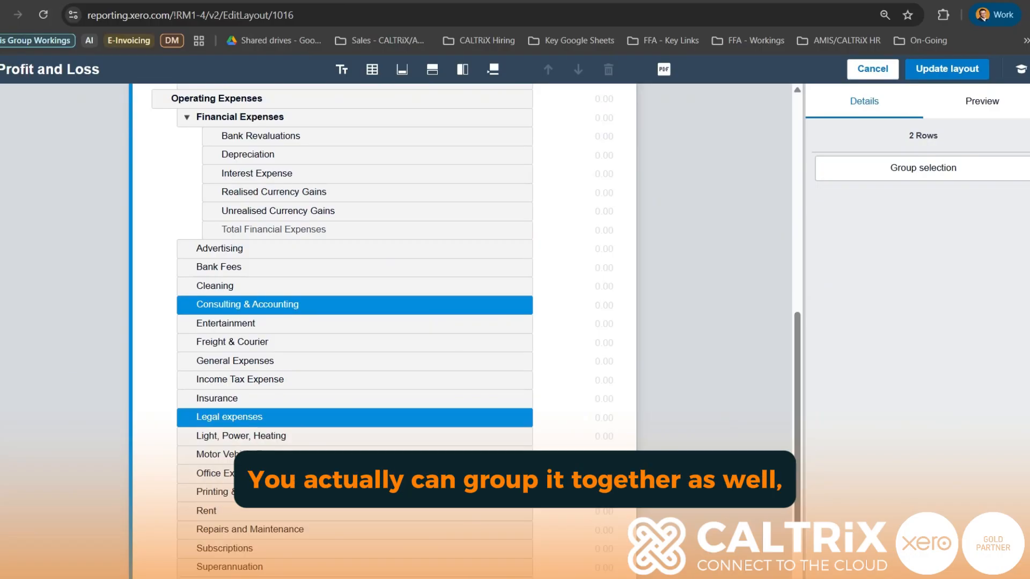
click(858, 170)
click(855, 335)
text(Professional Expenses)
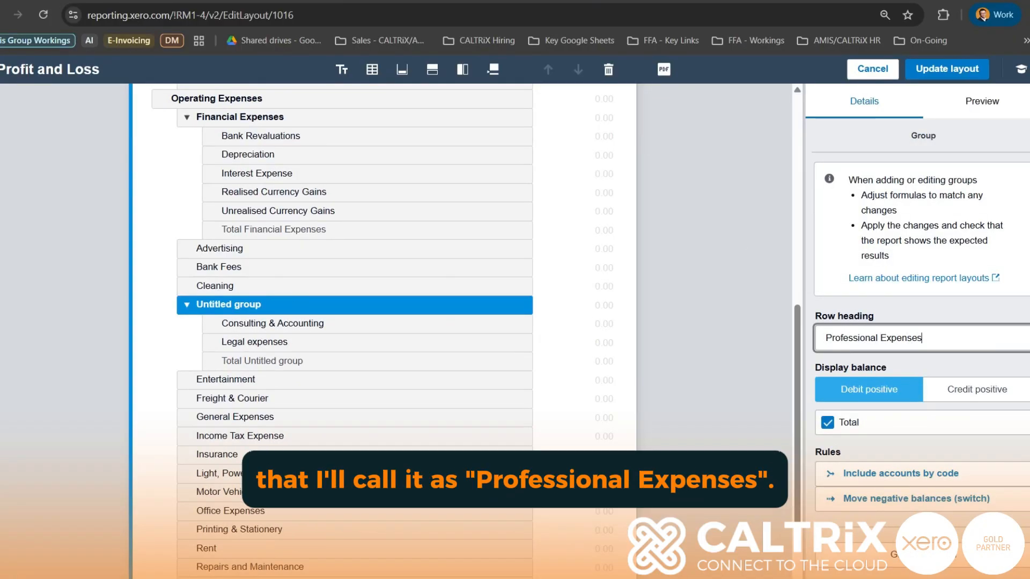
click(700, 276)
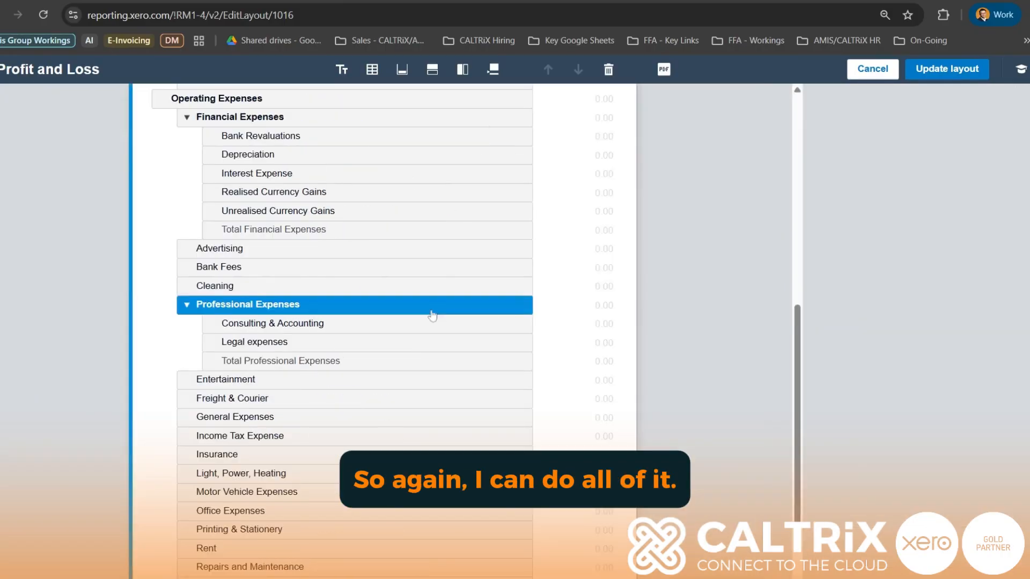
drag(364, 304, 367, 248)
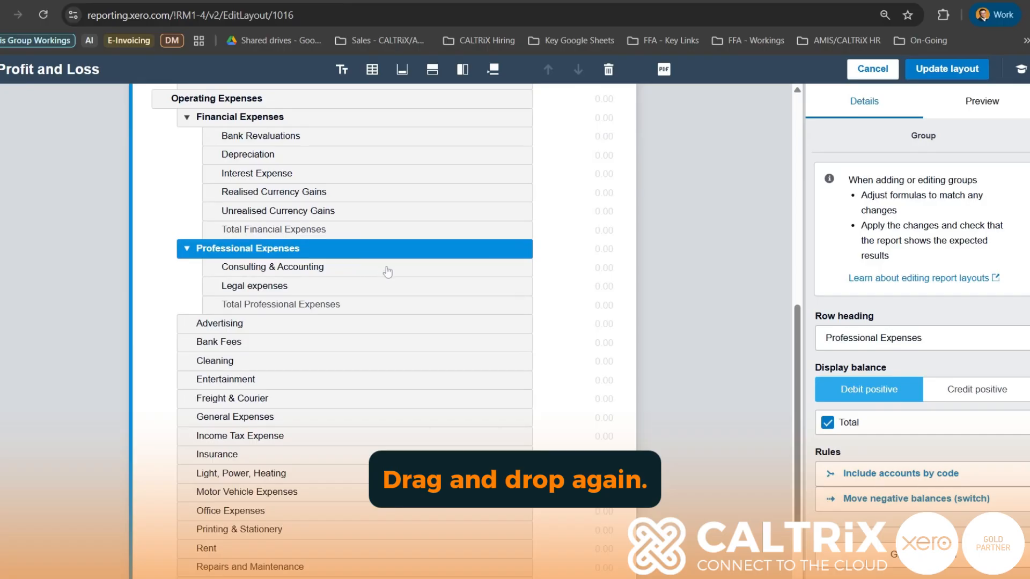
Group all ungrouped expense rows from Advertising through Wages and Salaries under the row heading "Operating Expenses"
scroll(421, 311, down, 3)
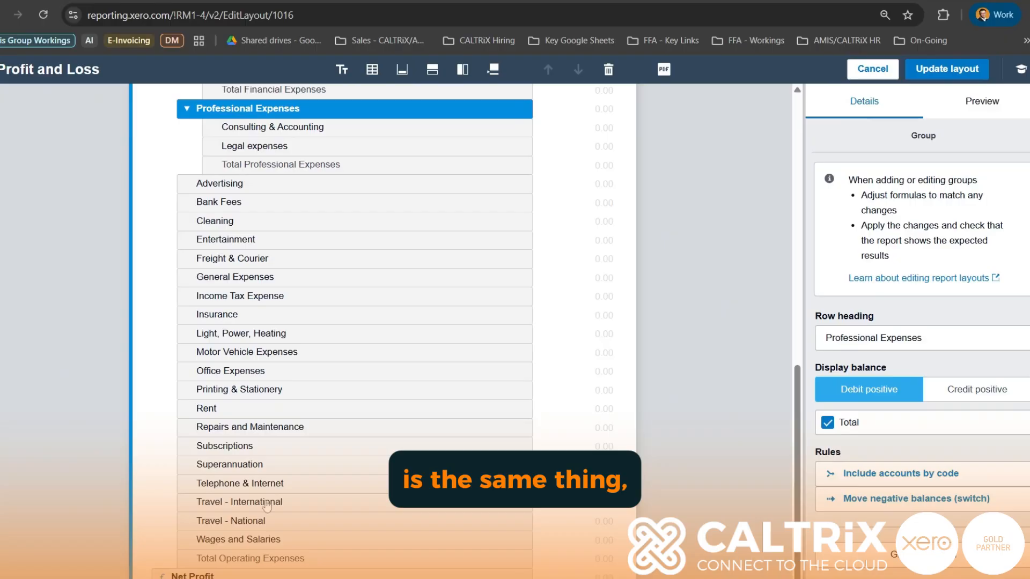
click(246, 185)
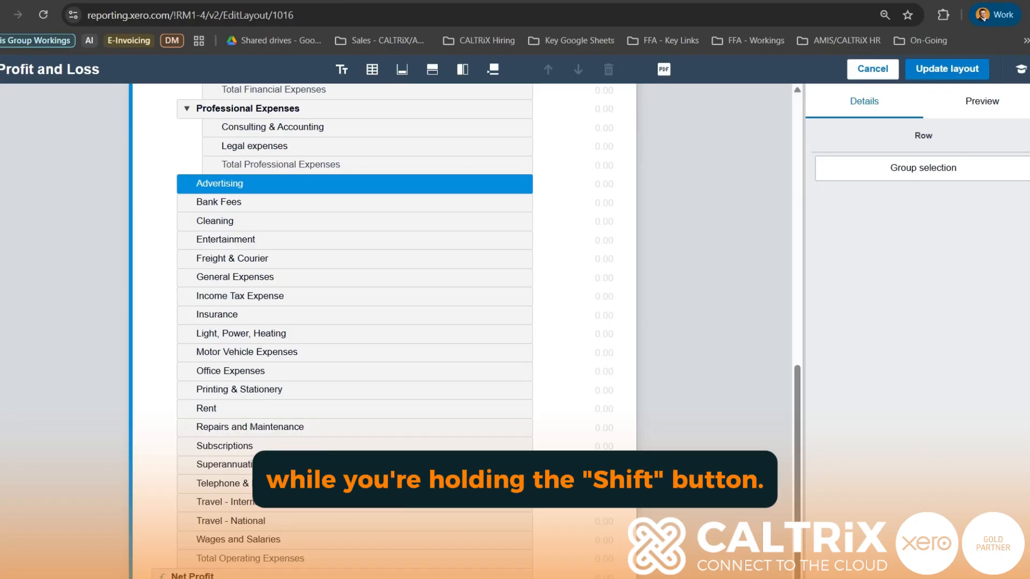
shift+click(316, 541)
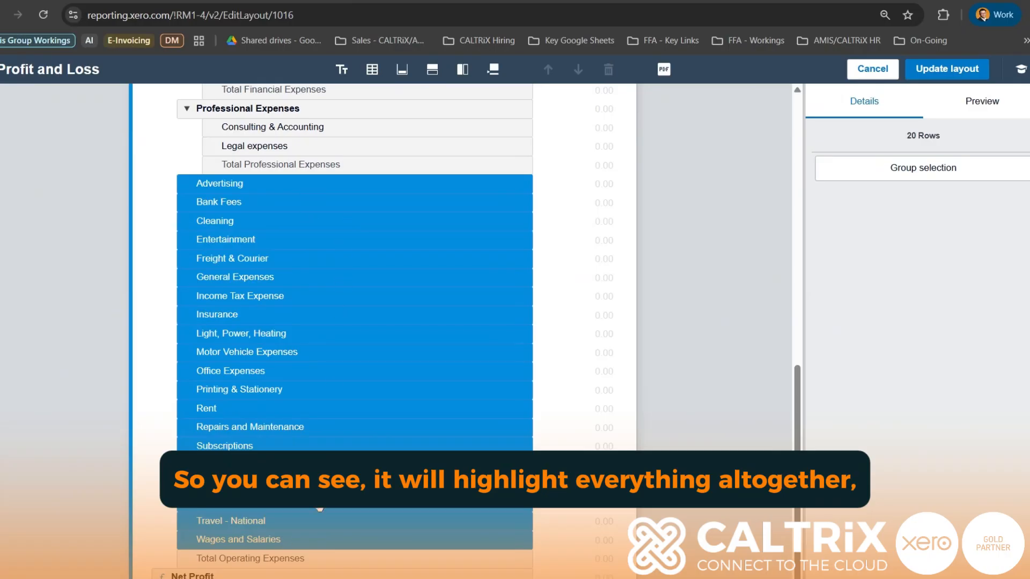
click(906, 169)
text(Operating Expe)
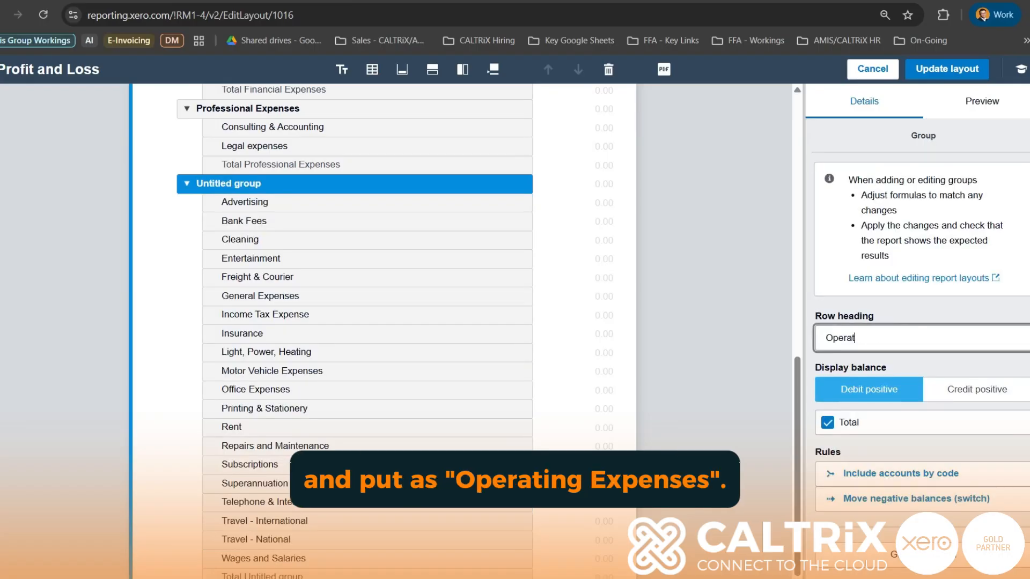
text(nses)
click(738, 300)
Rename the Net Profit formula row as "Net Profit Before Tax"
scroll(733, 294, down, 1)
scroll(519, 324, up, 4)
scroll(496, 361, up, 5)
scroll(475, 411, down, 3)
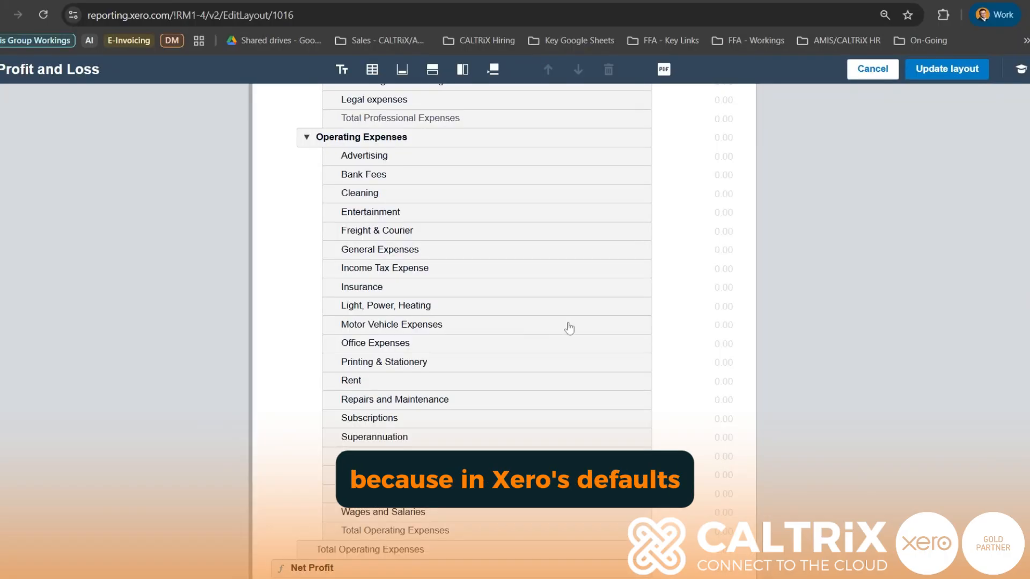
click(329, 572)
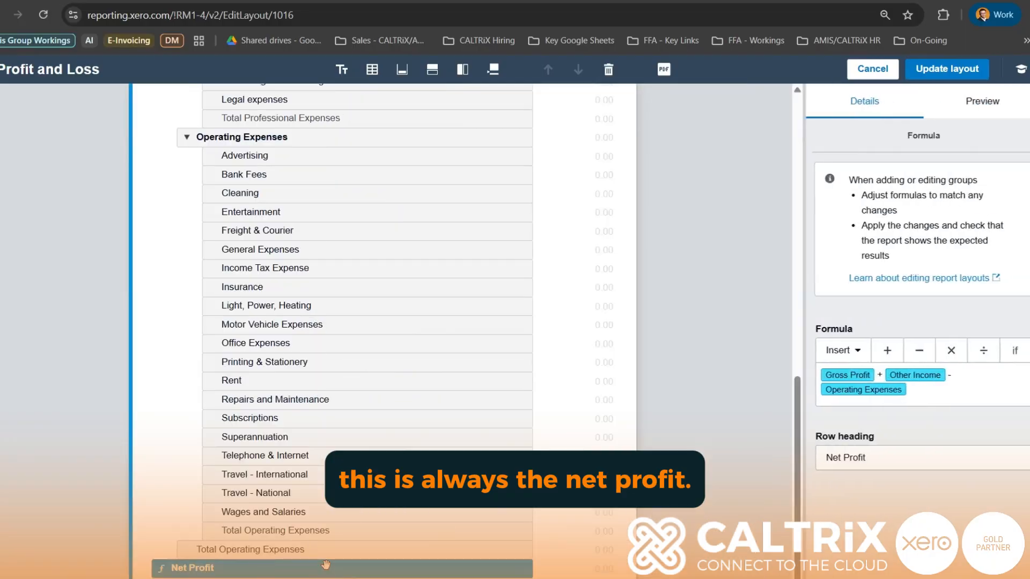
click(965, 458)
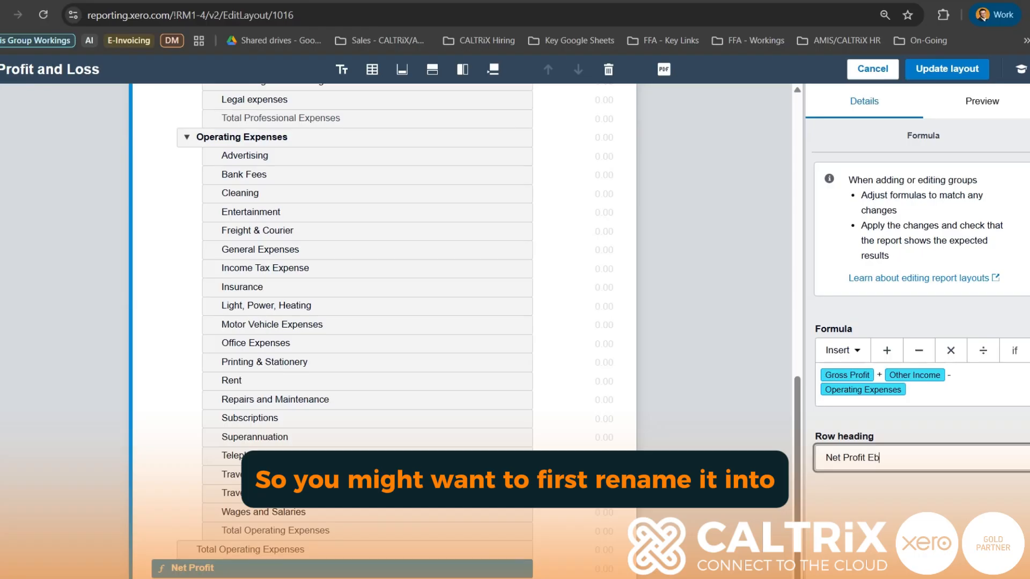
text(Before Tax)
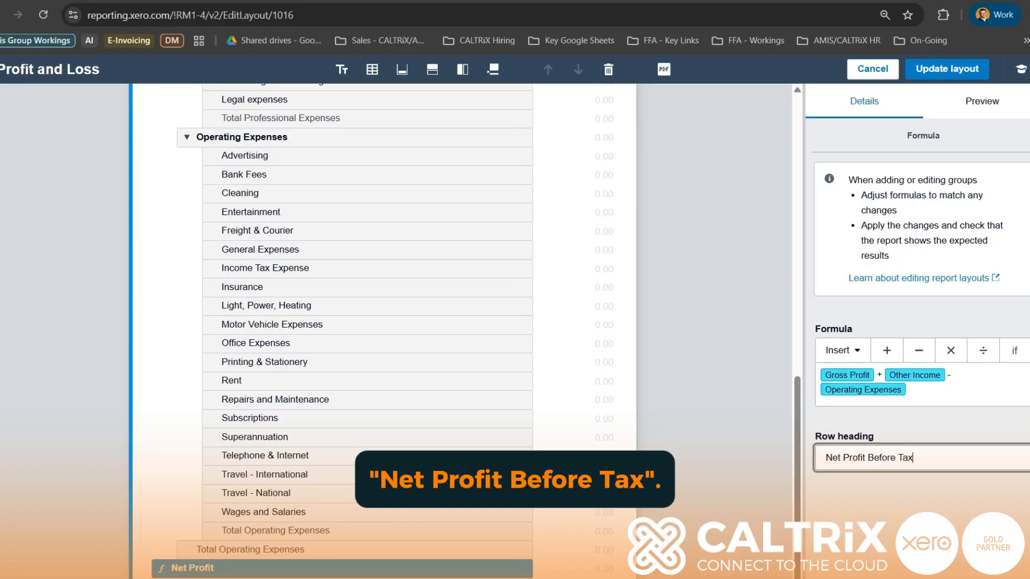
click(756, 386)
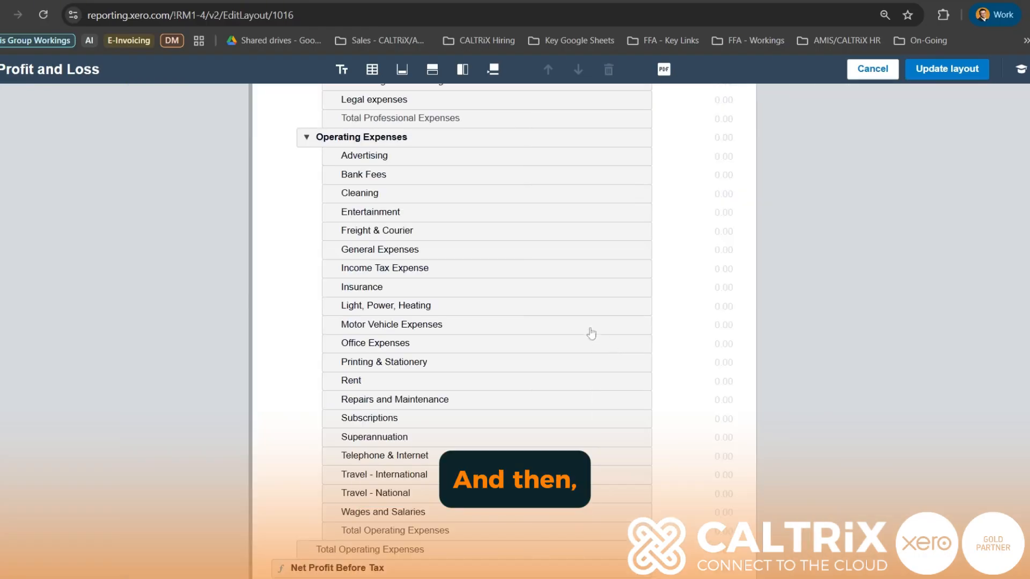
Add a new row group with the row heading "Income Tax for the Year"
click(433, 75)
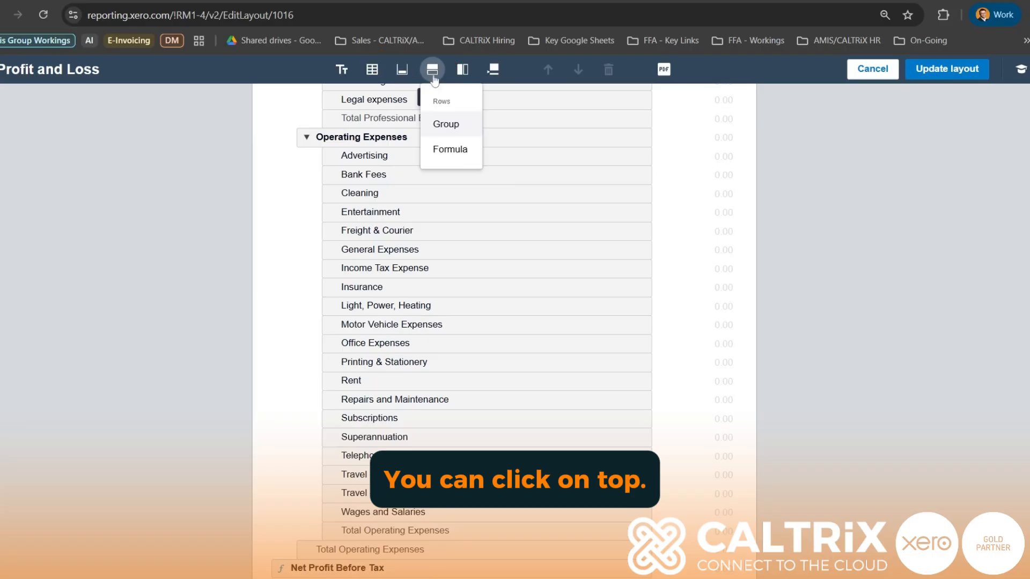
click(456, 134)
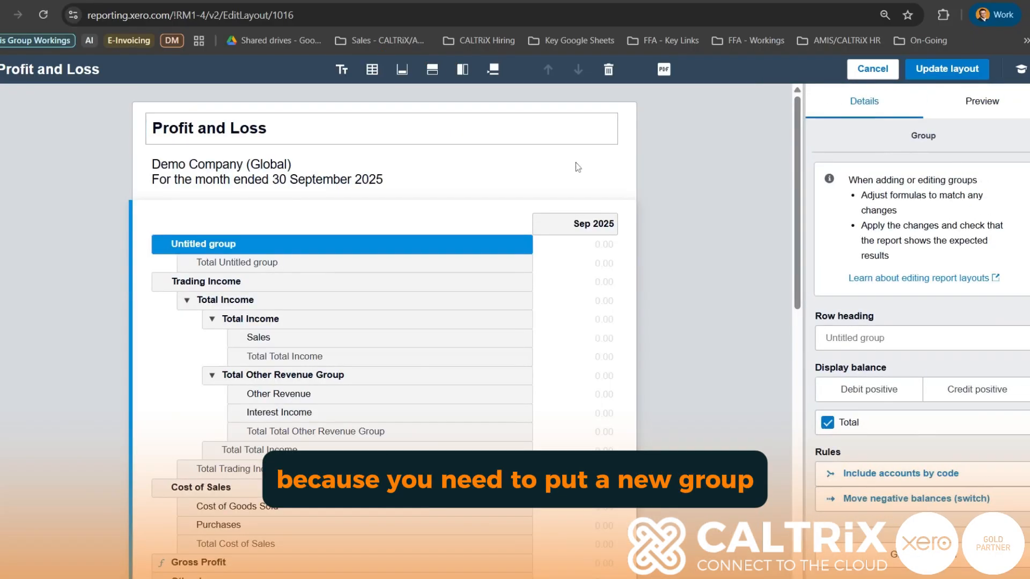
text(I)
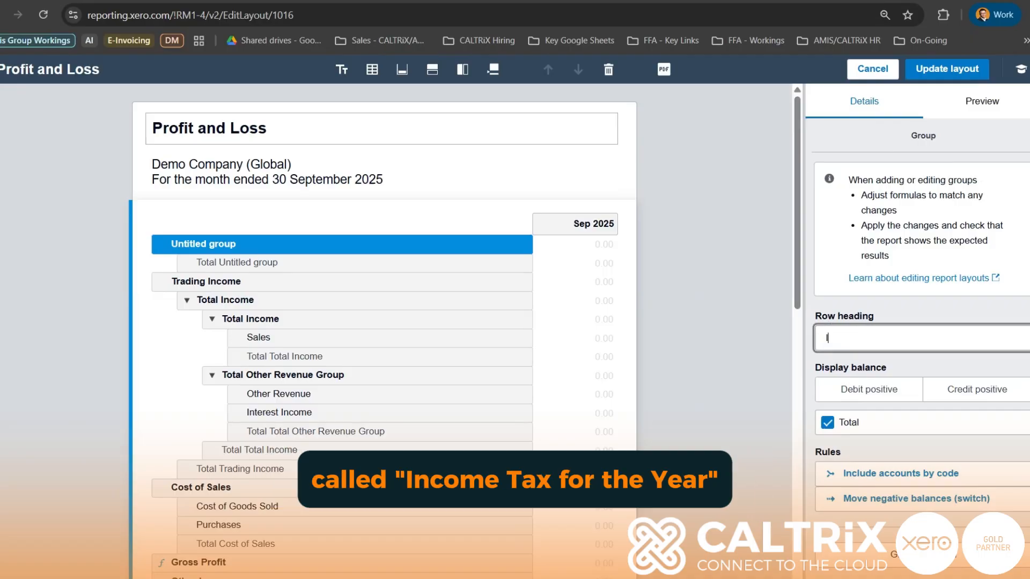
text(ncome Tax for the Year)
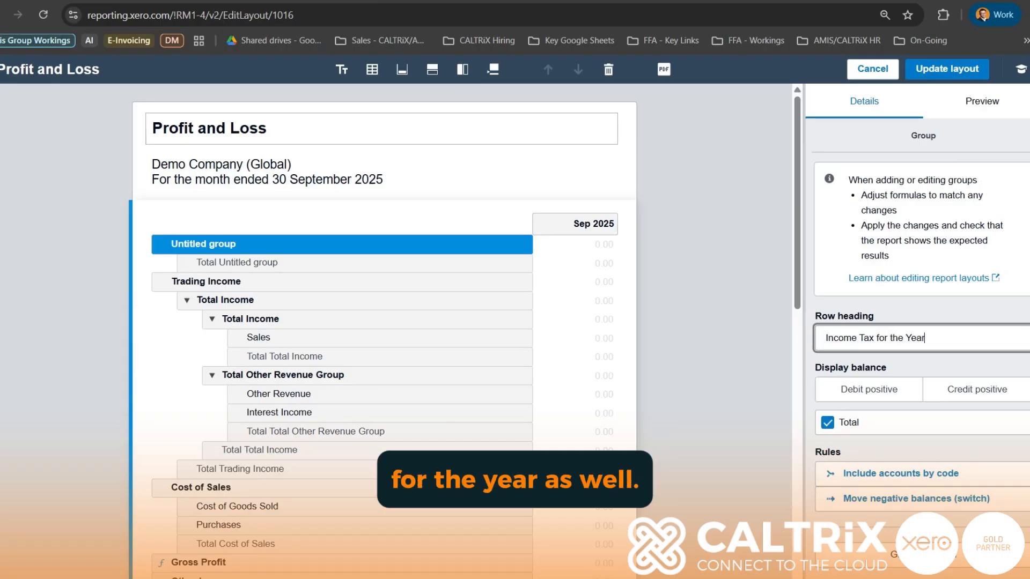
click(698, 285)
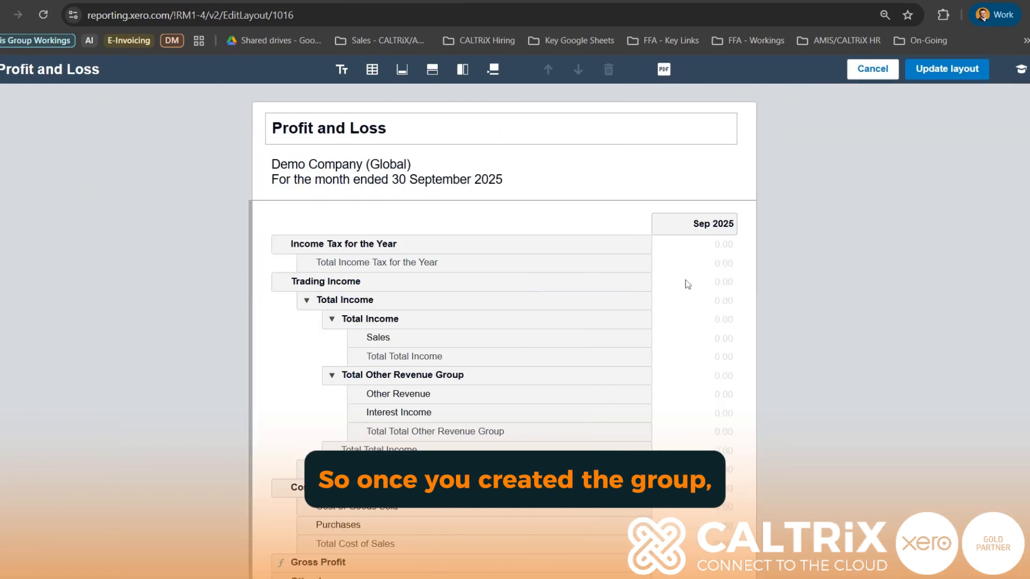
Move the Income Tax for the Year group to the end of the report, below Net Profit Before Tax
click(429, 247)
scroll(261, 212, down, 3)
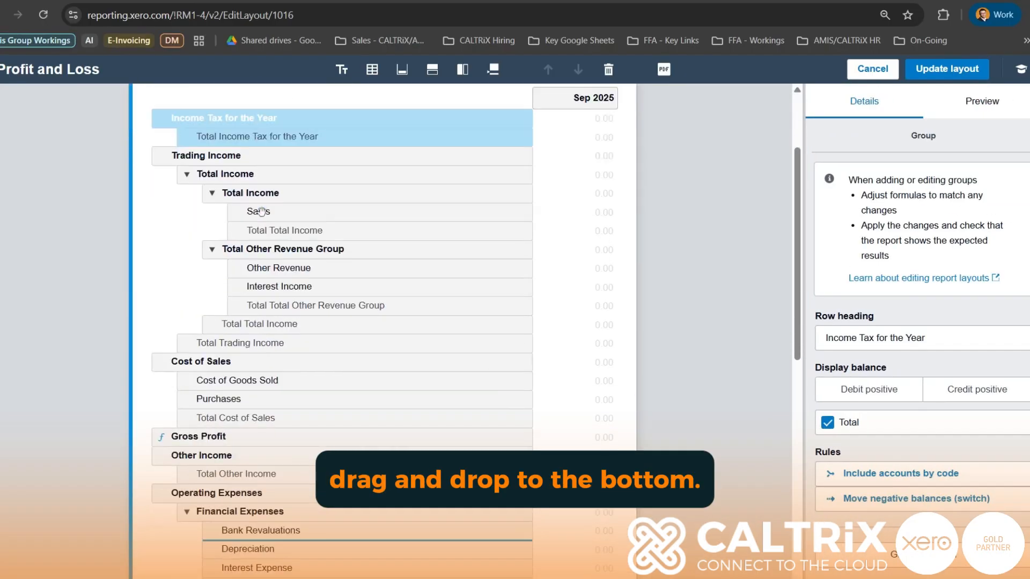
scroll(261, 211, down, 10)
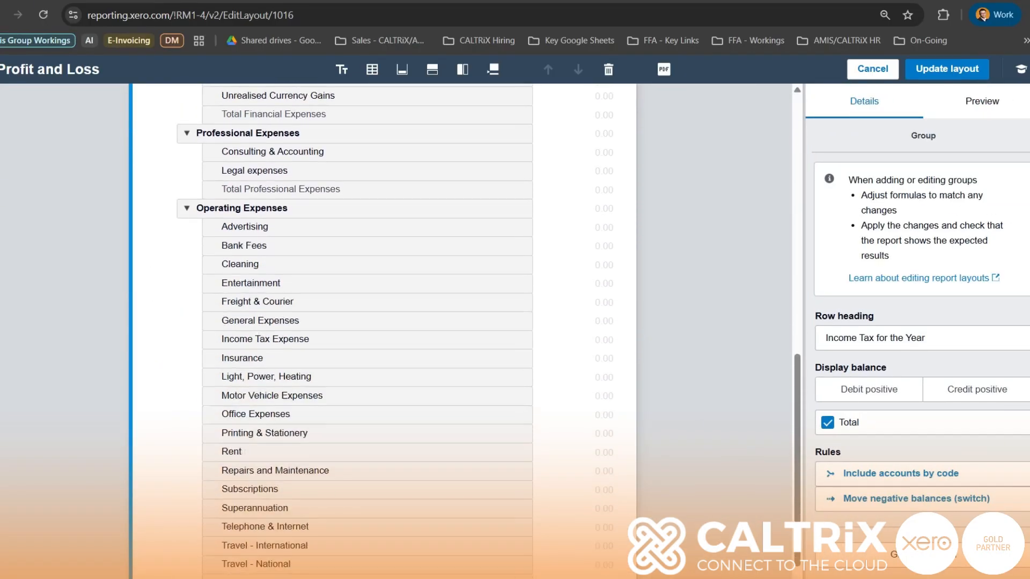
scroll(300, 375, down, 3)
scroll(300, 564, down, 1)
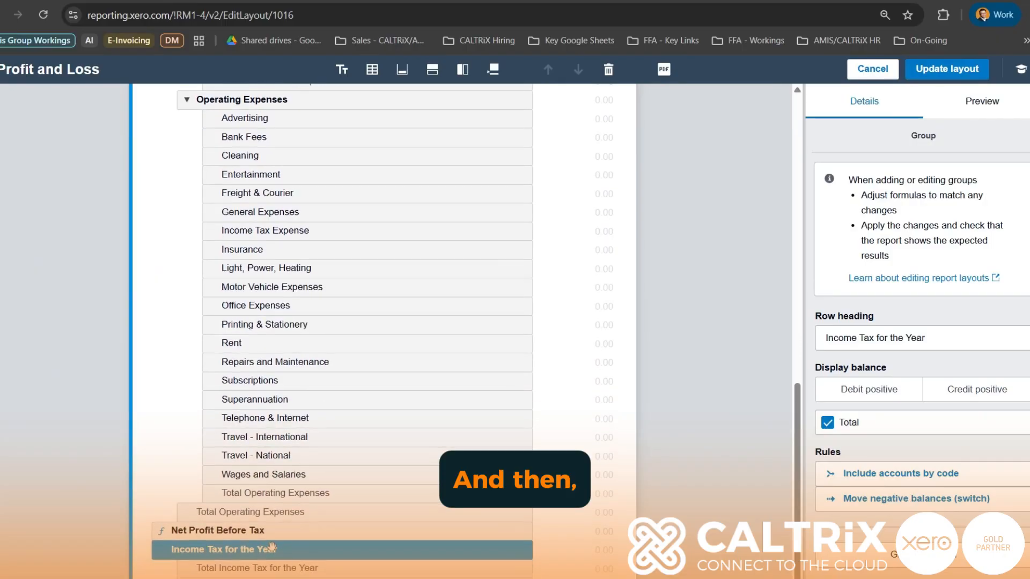
click(682, 326)
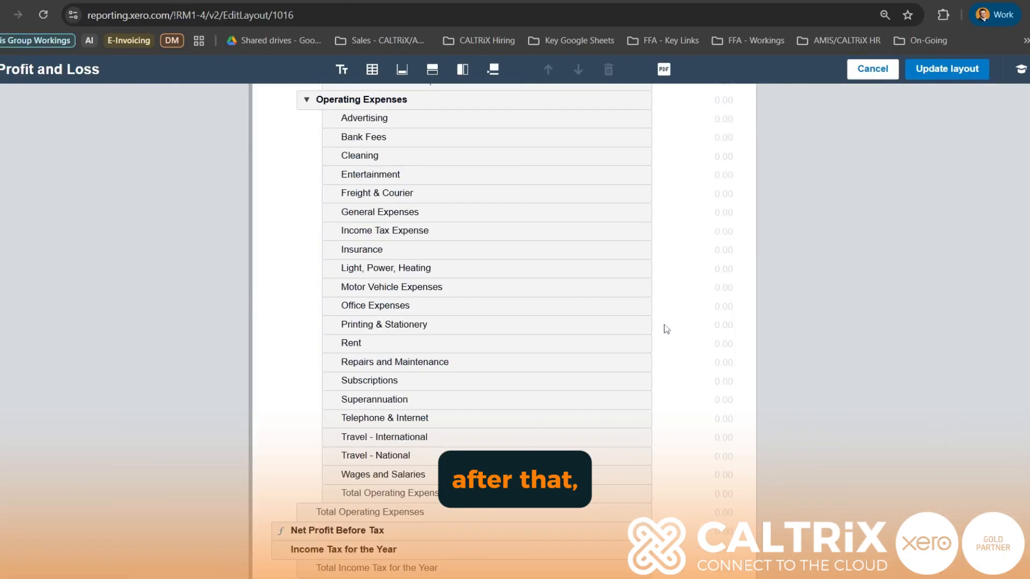
Move the Income Tax Expense row from Operating Expenses into the Income Tax for the Year group
click(395, 236)
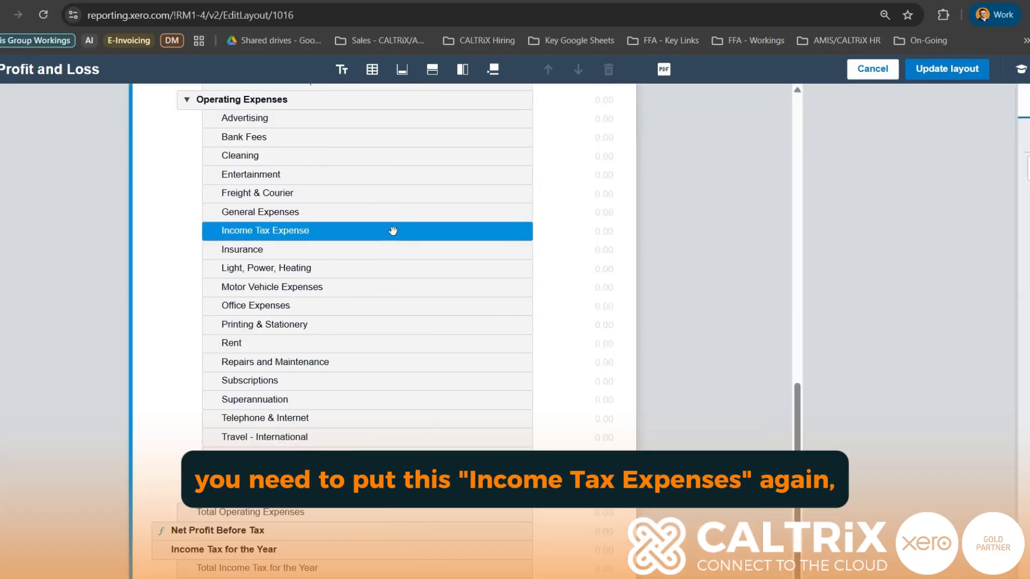
drag(307, 232, 324, 560)
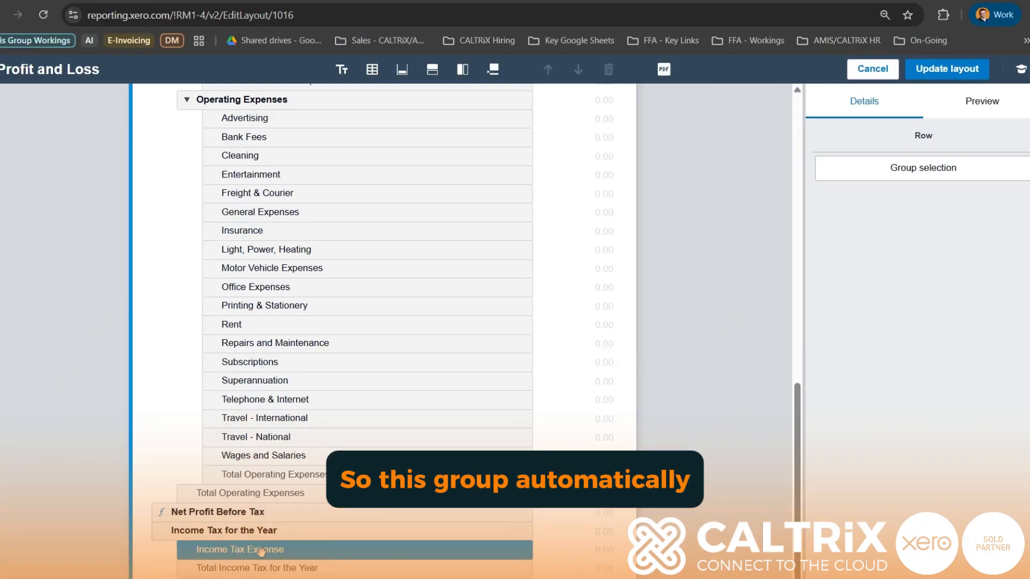
click(198, 534)
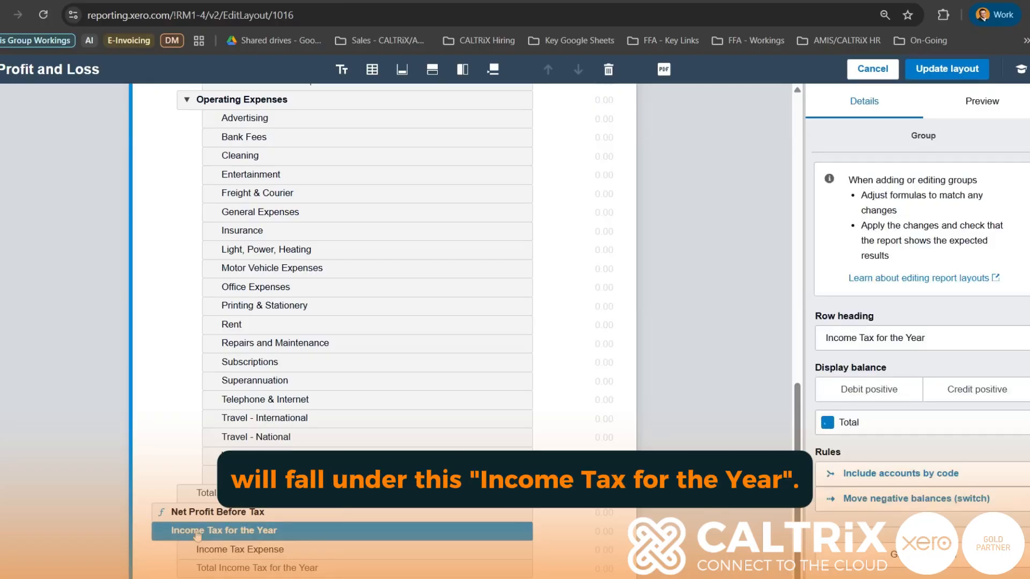
click(725, 367)
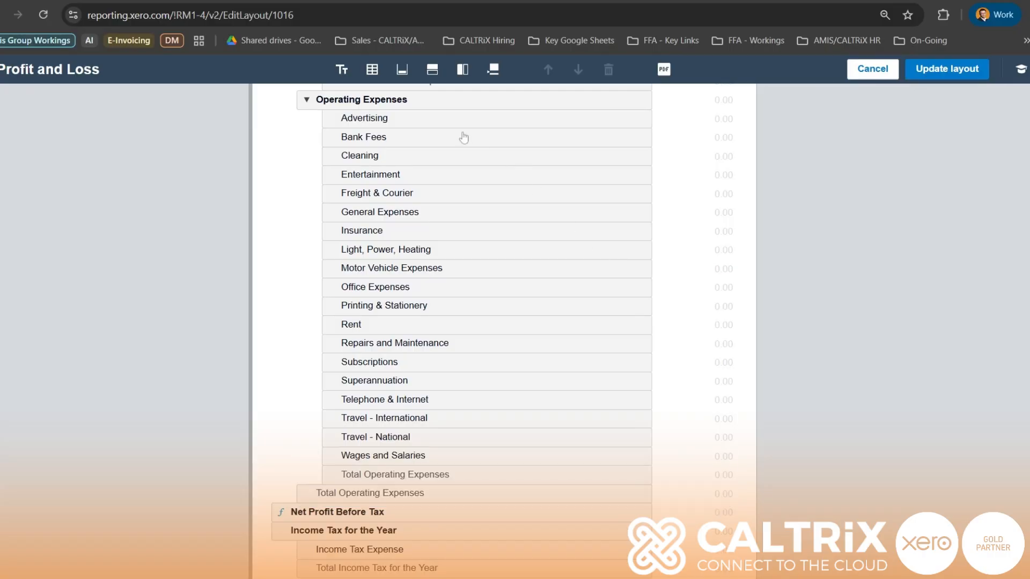
Add a formula row below Income Tax for the Year with the row heading "Net Profit After Tax"
click(436, 73)
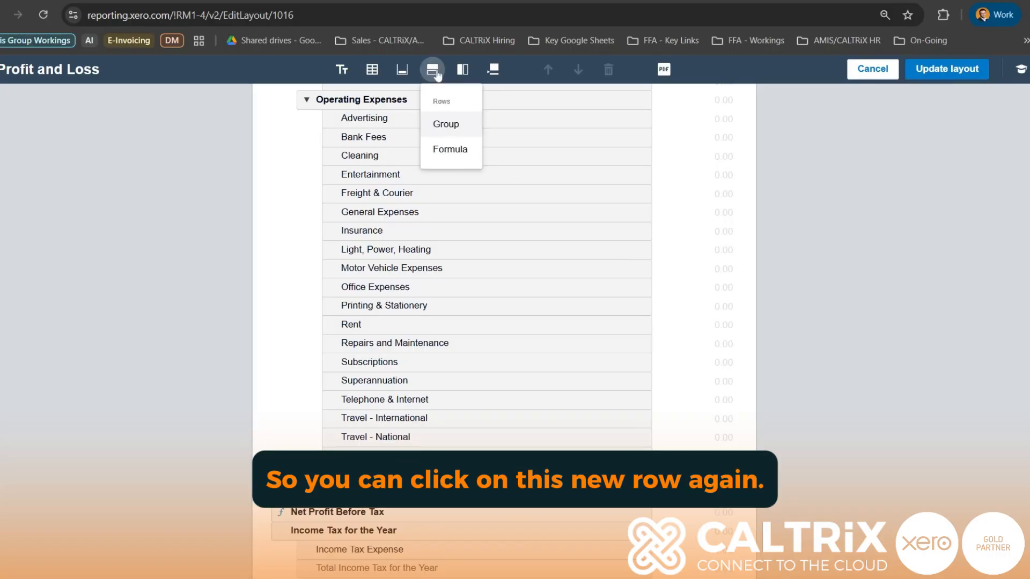
click(457, 159)
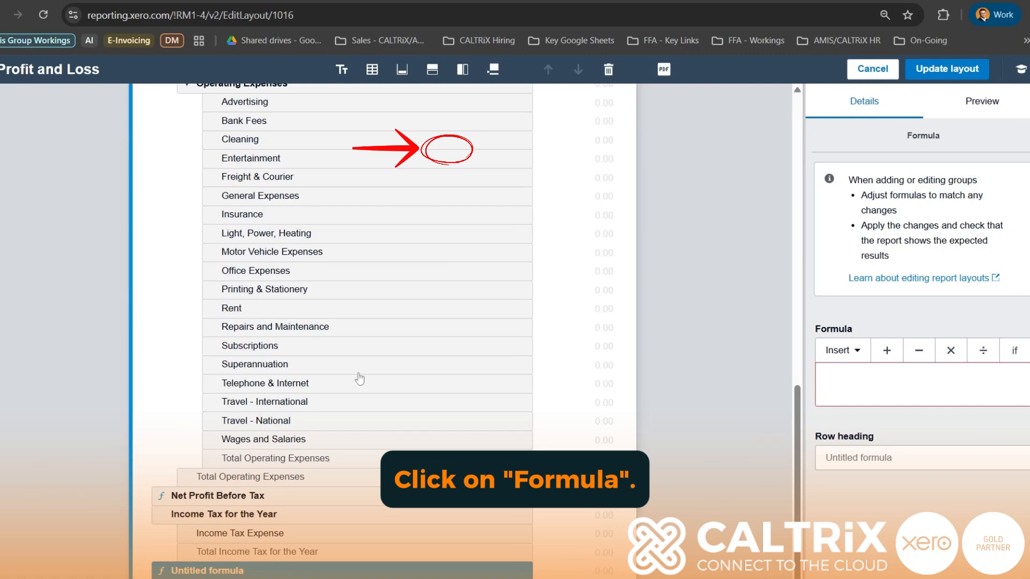
text(N)
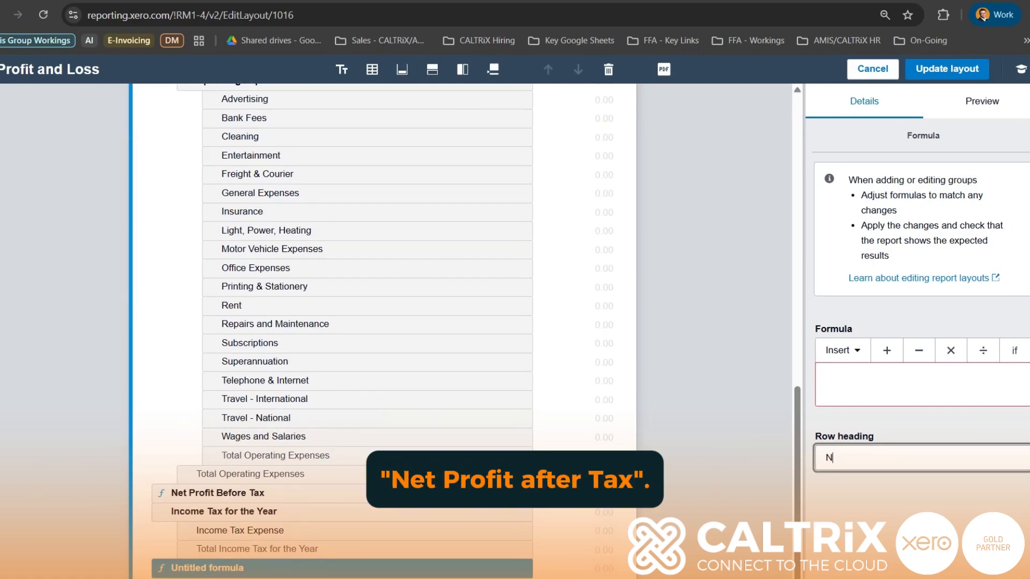
text(et Profit After Tax)
Define the Net Profit After Tax formula as Net Profit Before Tax minus Income Tax for the Year
click(842, 351)
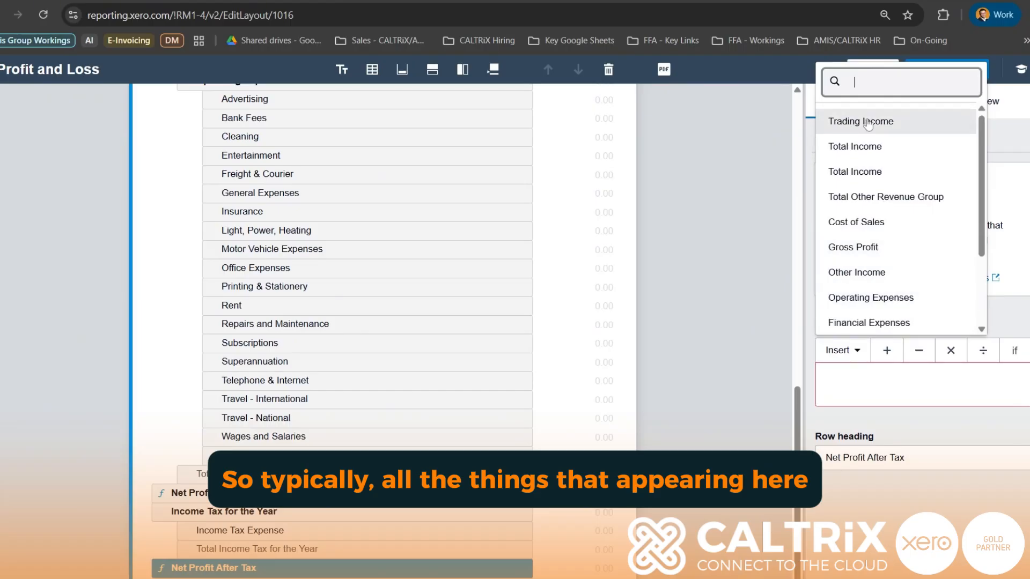
scroll(395, 271, up, 15)
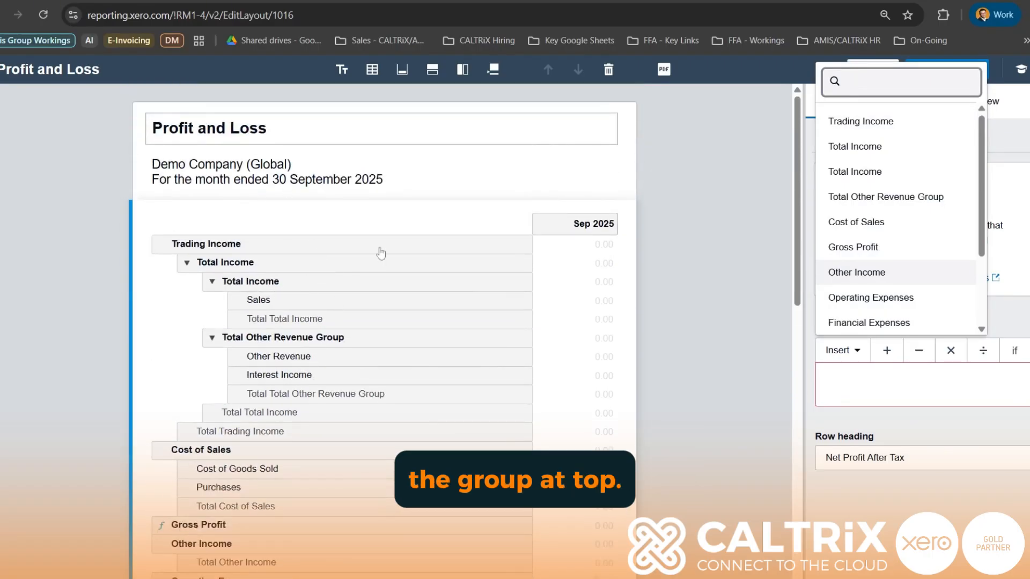
scroll(373, 287, down, 20)
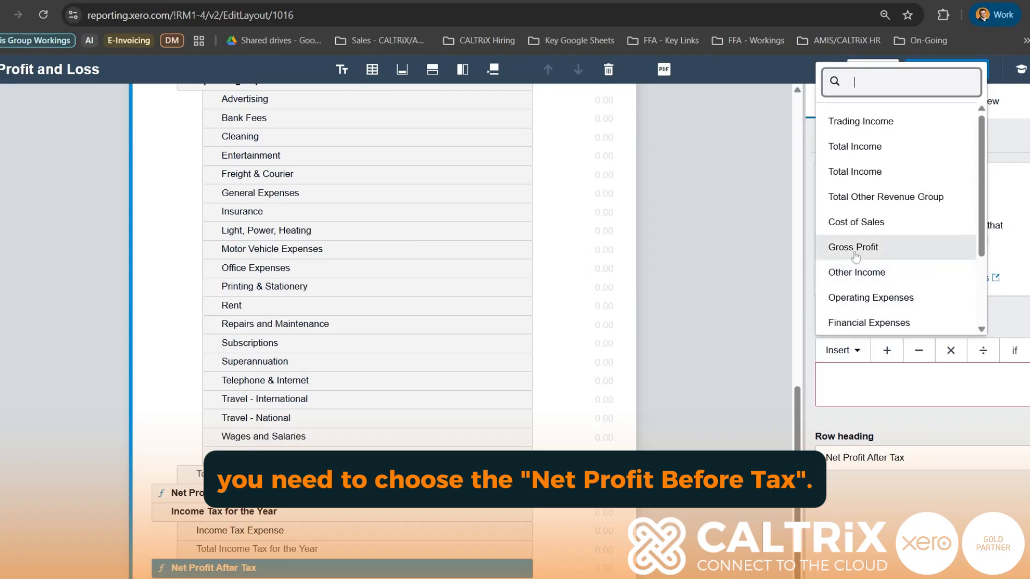
scroll(910, 224, down, 2)
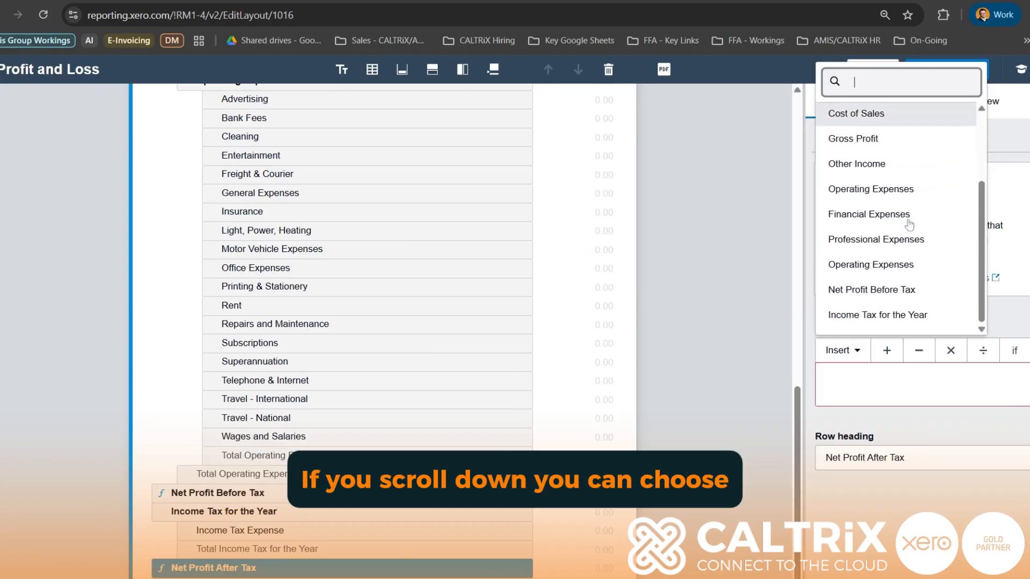
click(873, 292)
click(928, 358)
click(850, 351)
scroll(880, 265, down, 2)
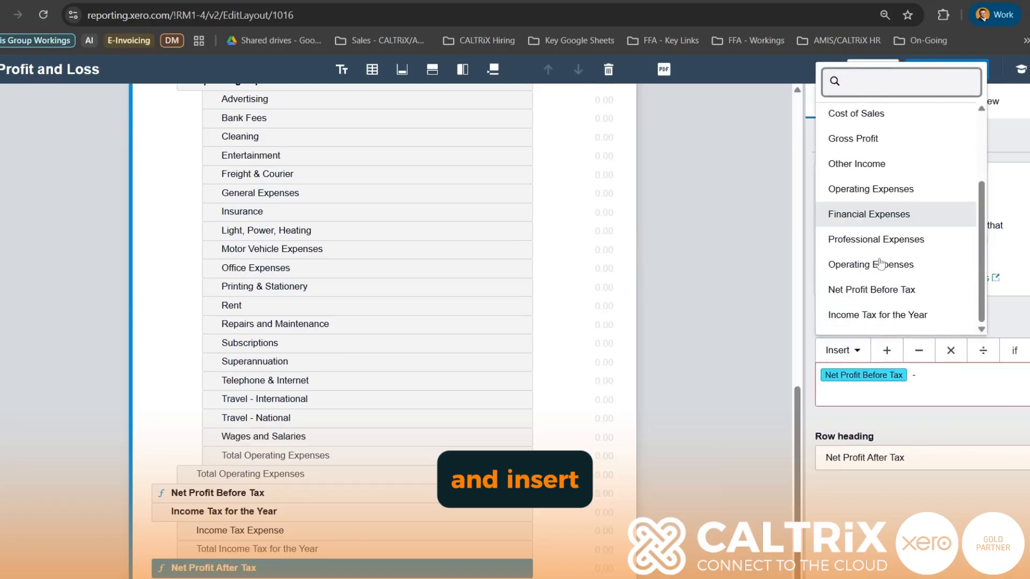
click(886, 316)
click(742, 350)
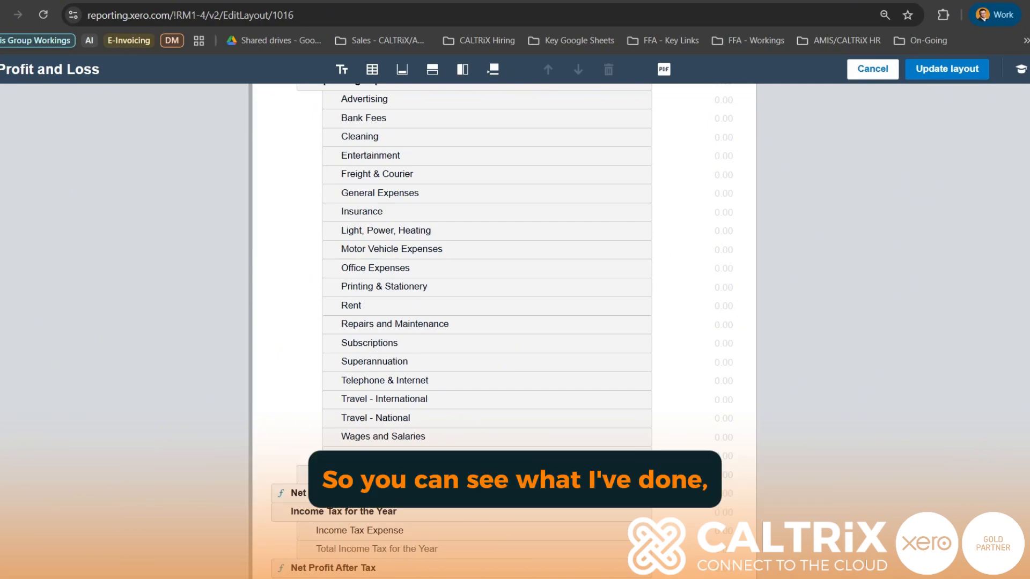
Review the grouped report layout from start to end and the column types available to add
scroll(581, 385, up, 10)
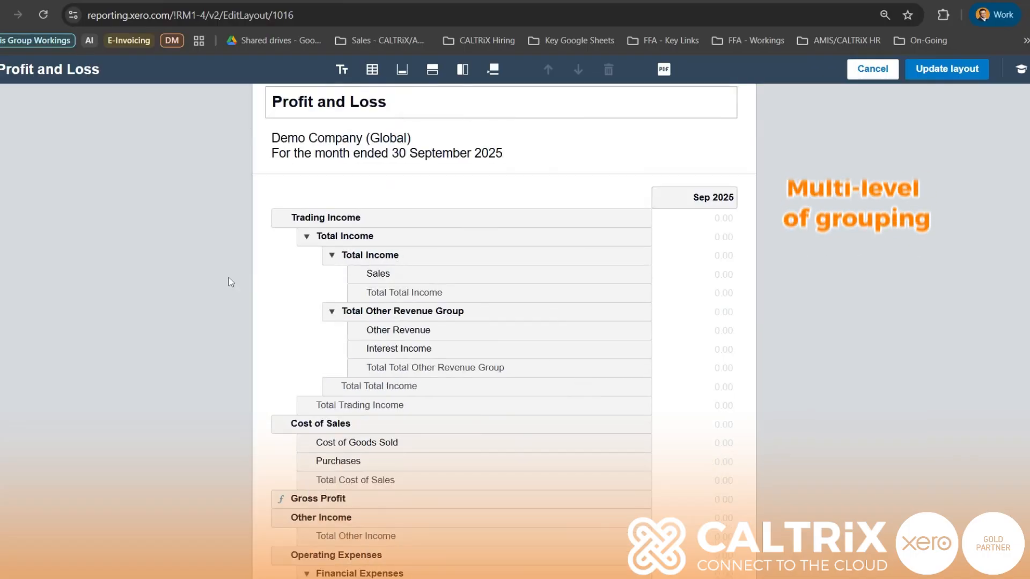
scroll(574, 321, down, 8)
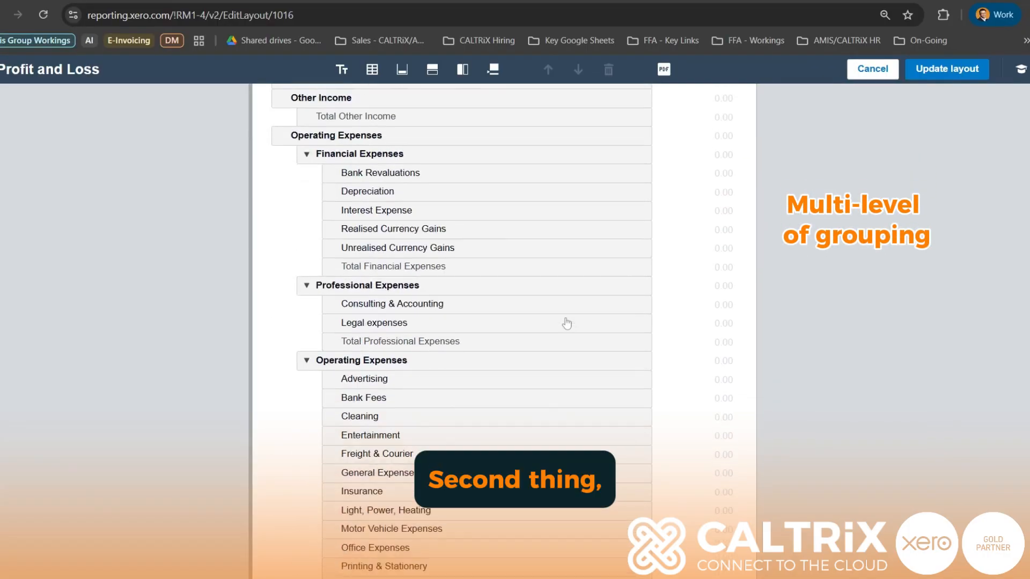
scroll(567, 323, down, 4)
scroll(467, 394, down, 3)
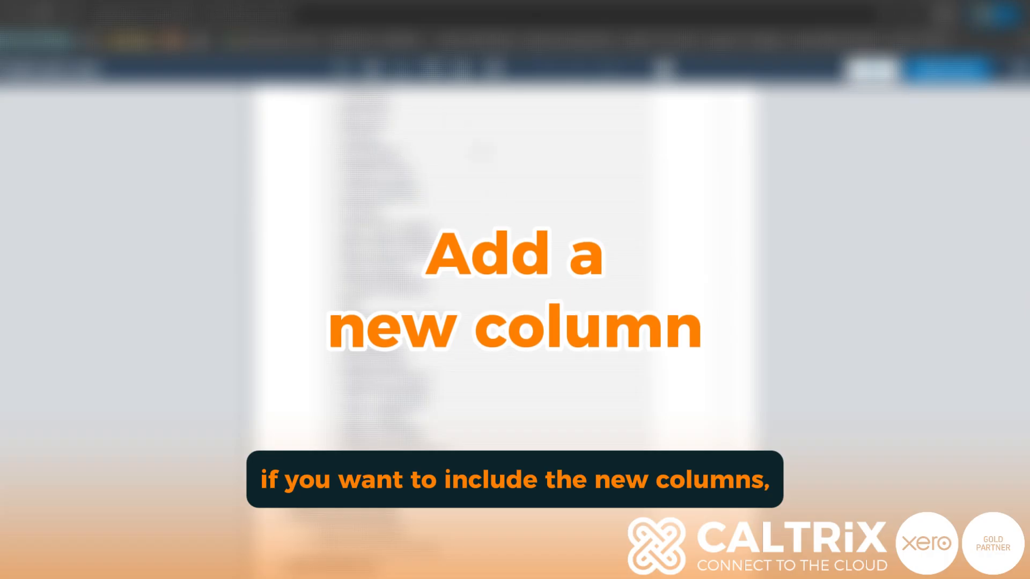
click(462, 71)
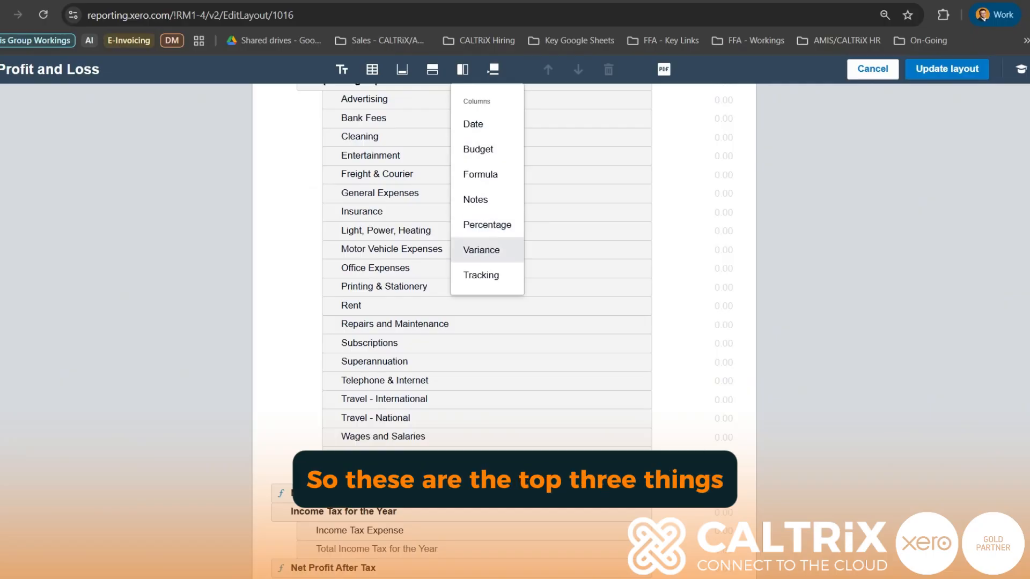
click(792, 270)
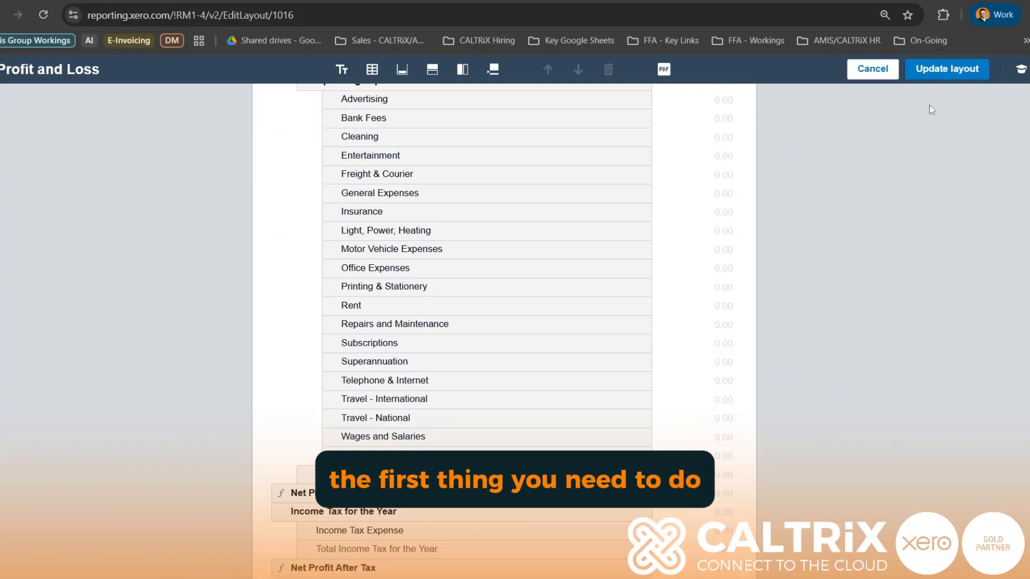
Update the layout and save the report as a custom report named "Profit and Loss (Customized Report)"
click(940, 81)
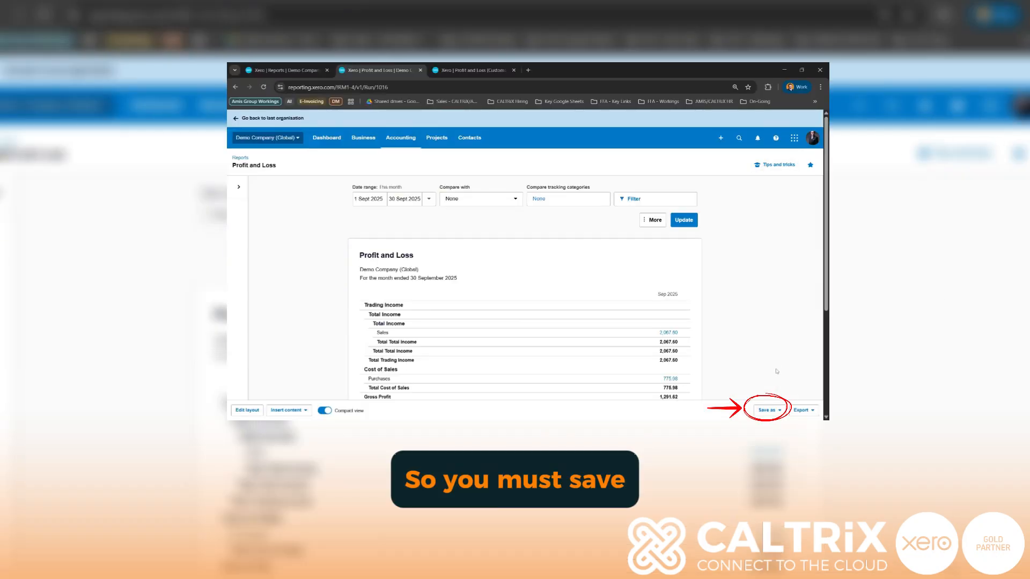
click(767, 410)
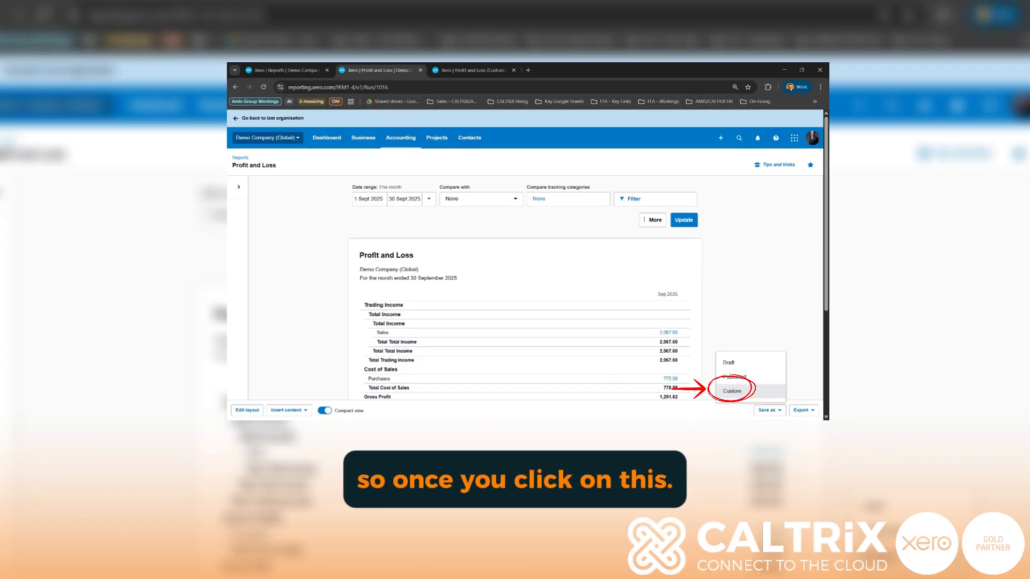
click(761, 393)
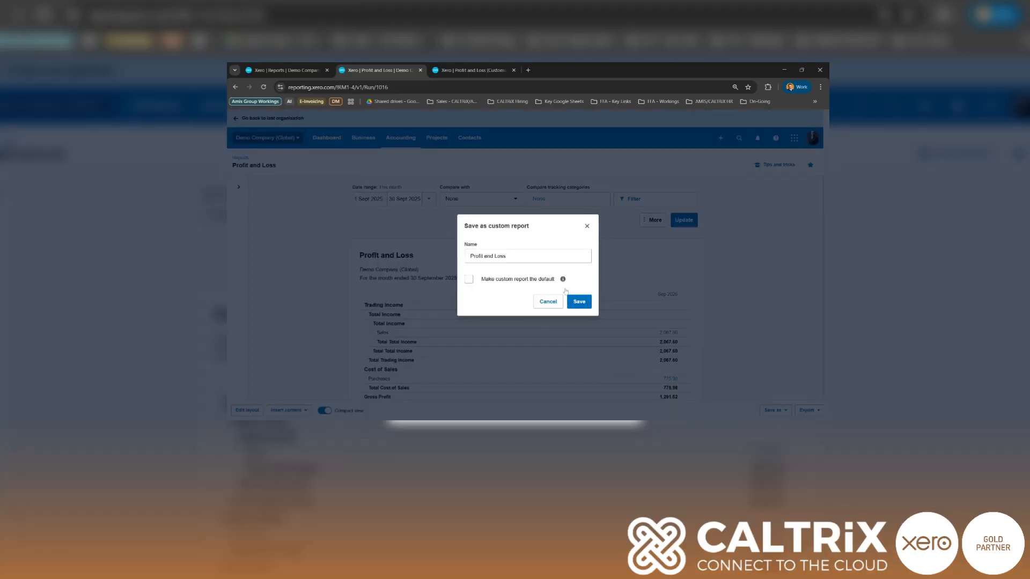
text((cu)
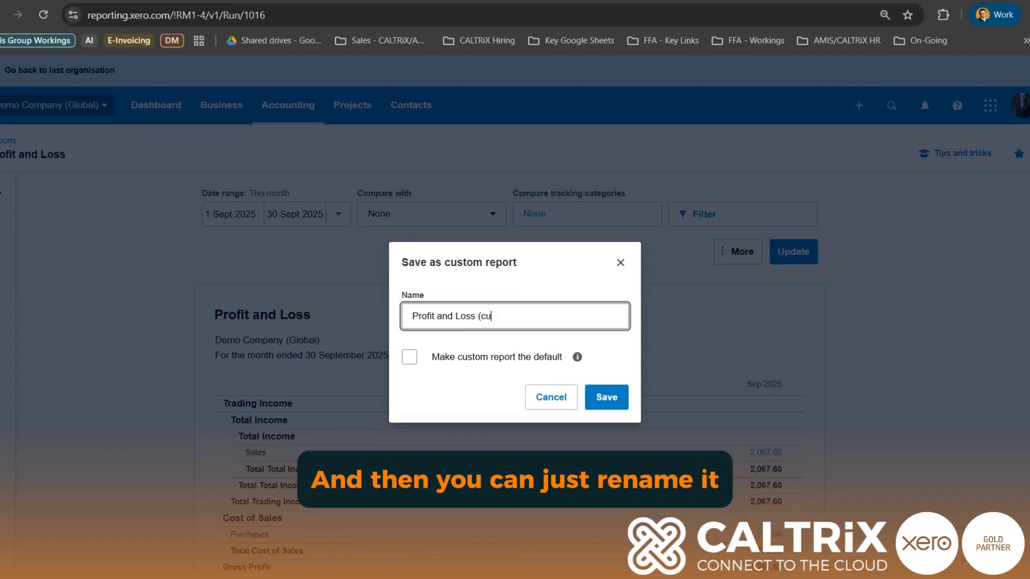
key(BackSpace)
key(BackSpace)
text(Customized )
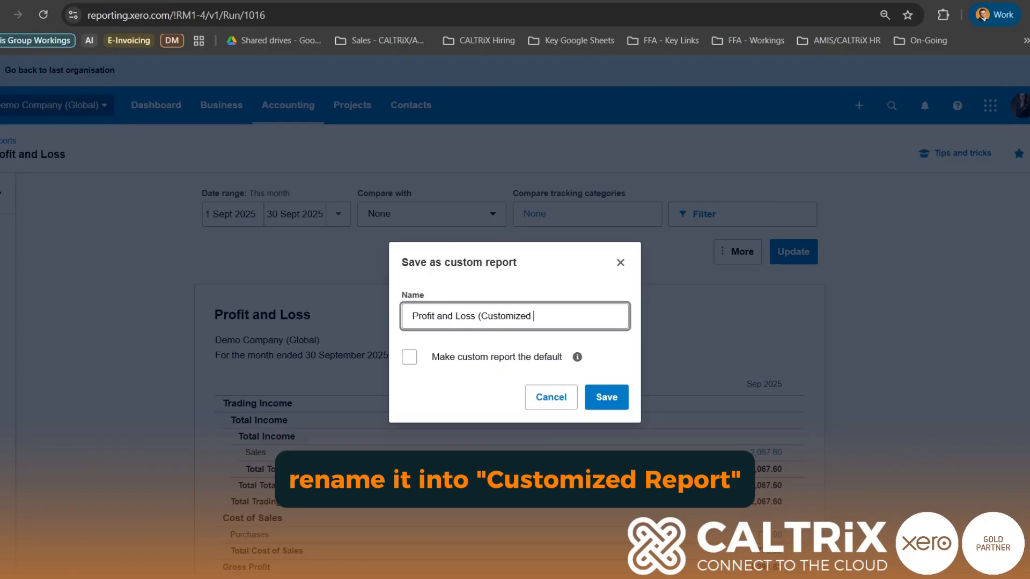
text(Report))
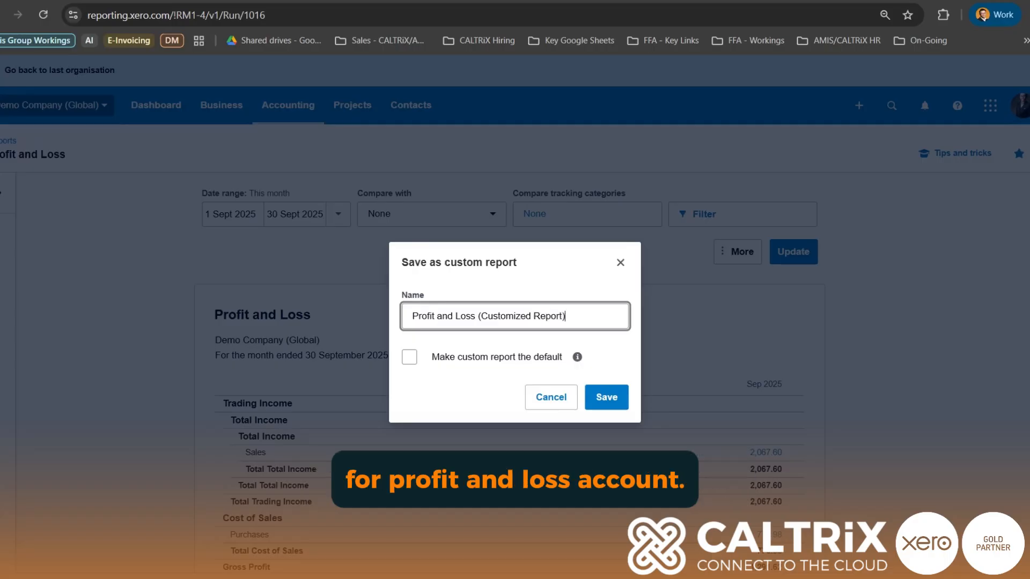
click(529, 288)
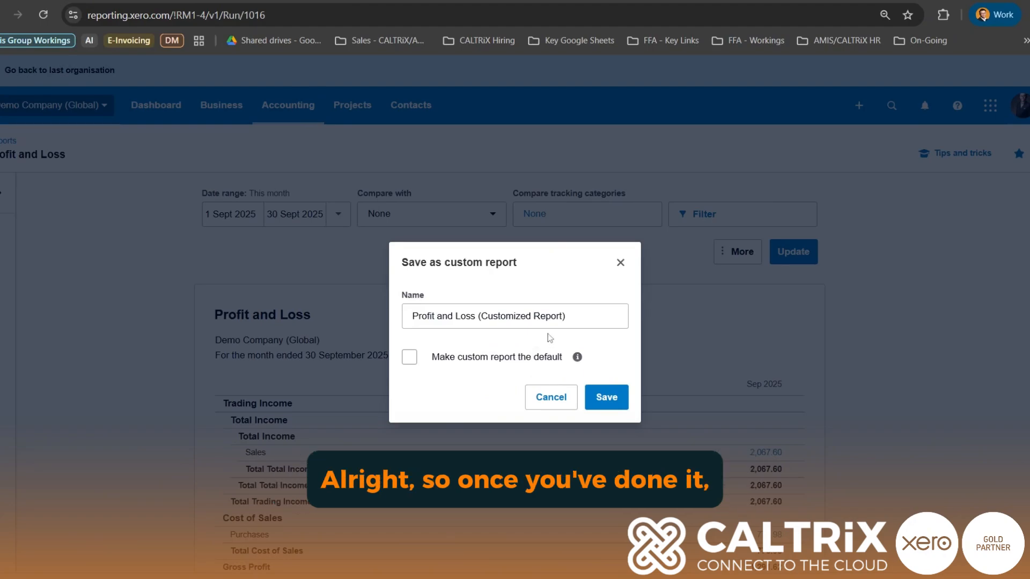
click(611, 398)
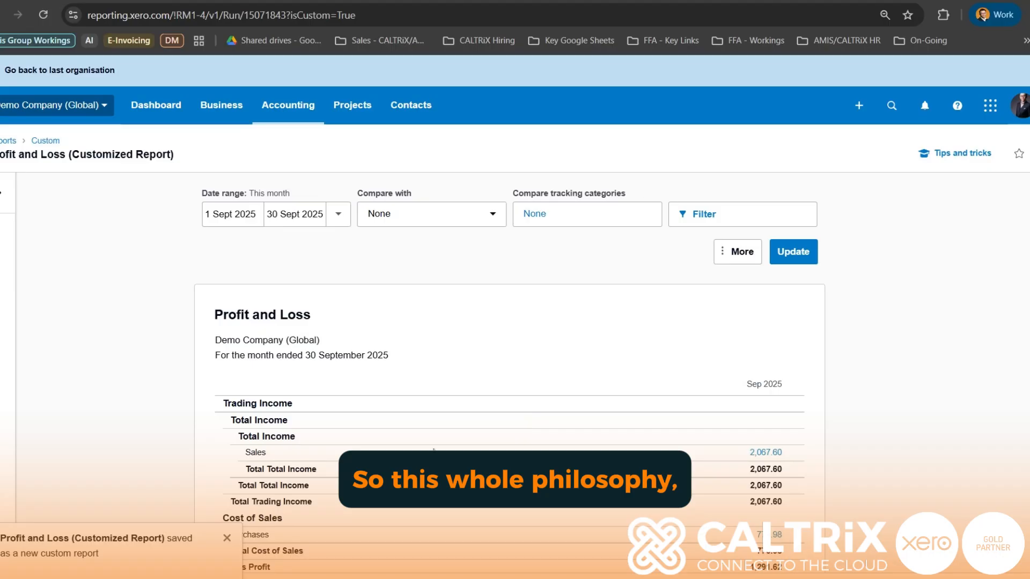
Open the list of custom reports and mark Profit and Loss (Customized Report) as a favourite
scroll(148, 432, down, 2)
scroll(148, 431, down, 1)
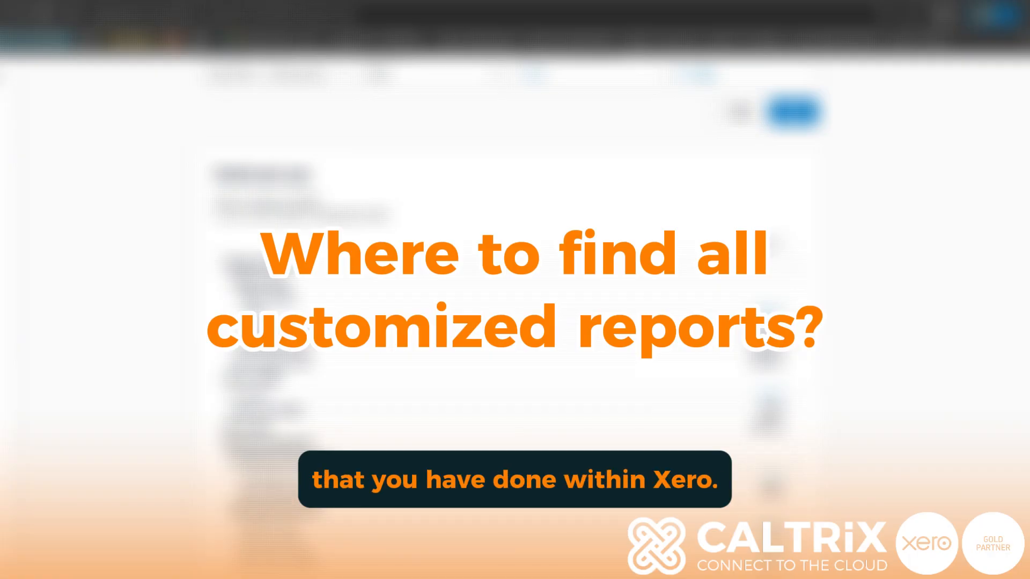
scroll(166, 387, up, 3)
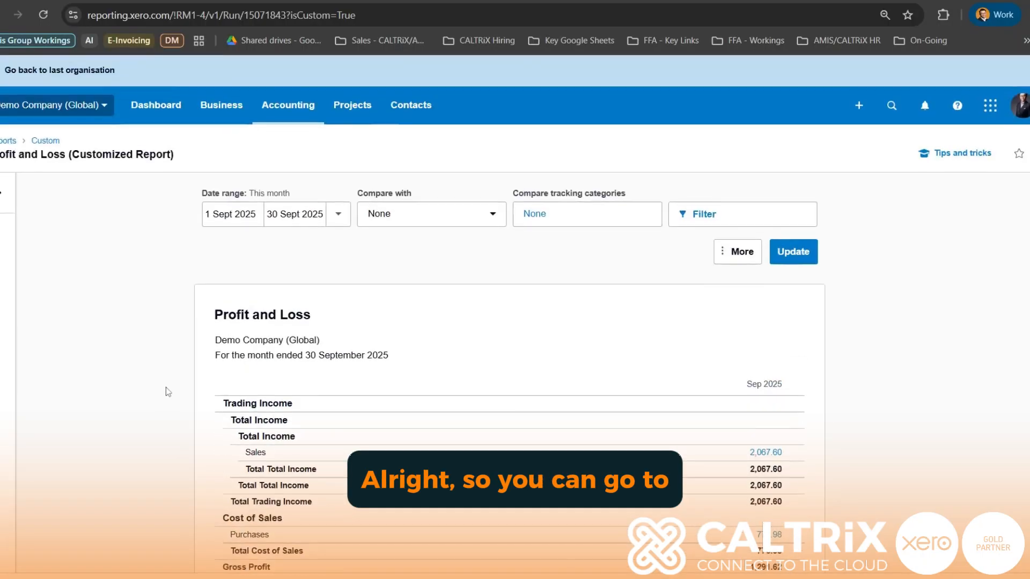
click(284, 119)
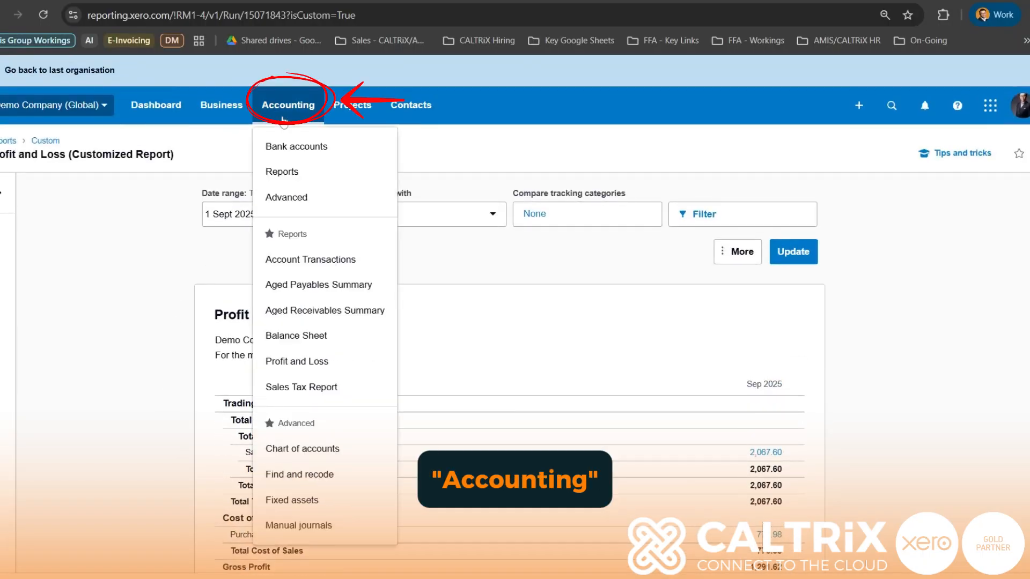
click(281, 170)
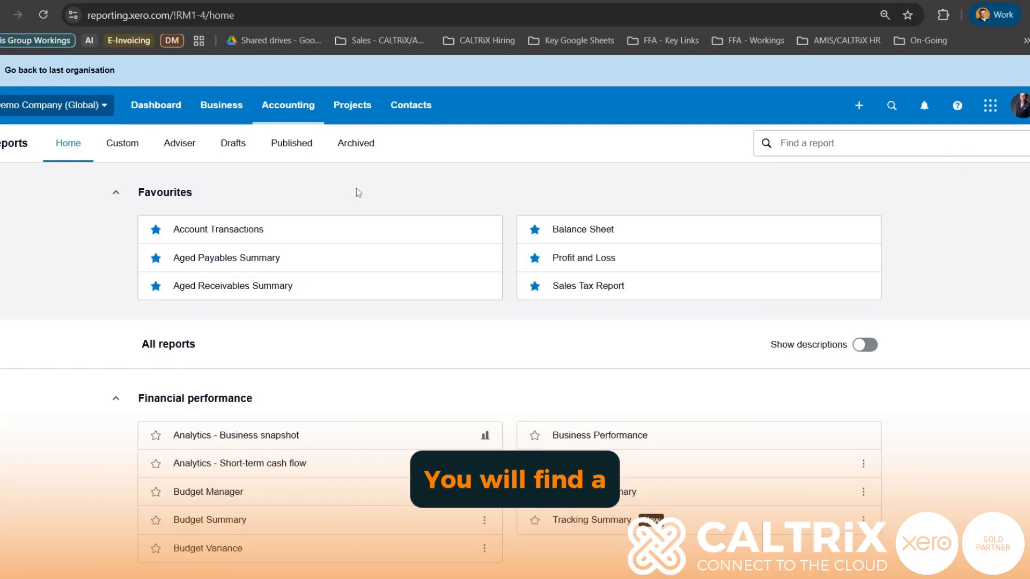
click(123, 144)
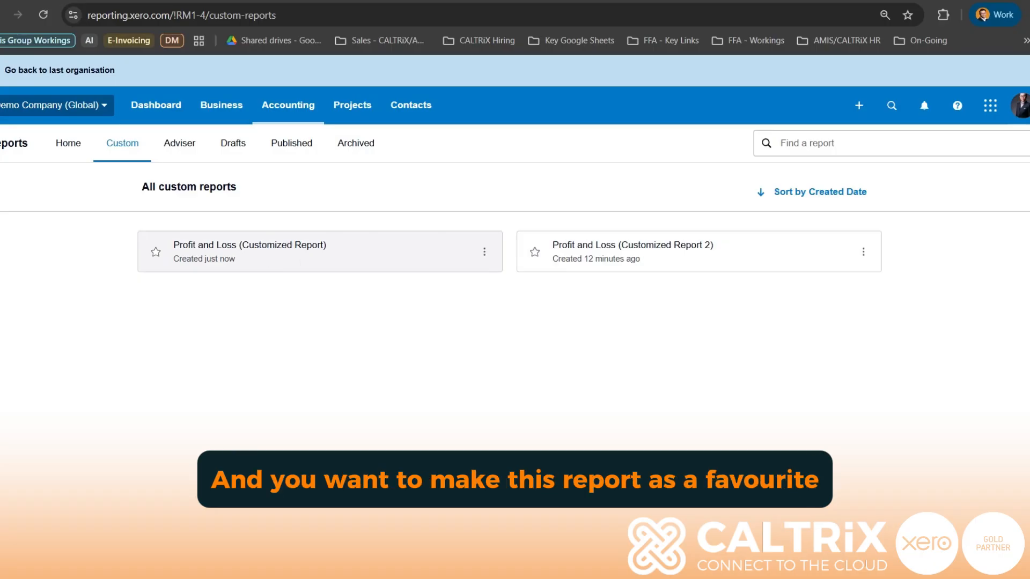
click(155, 253)
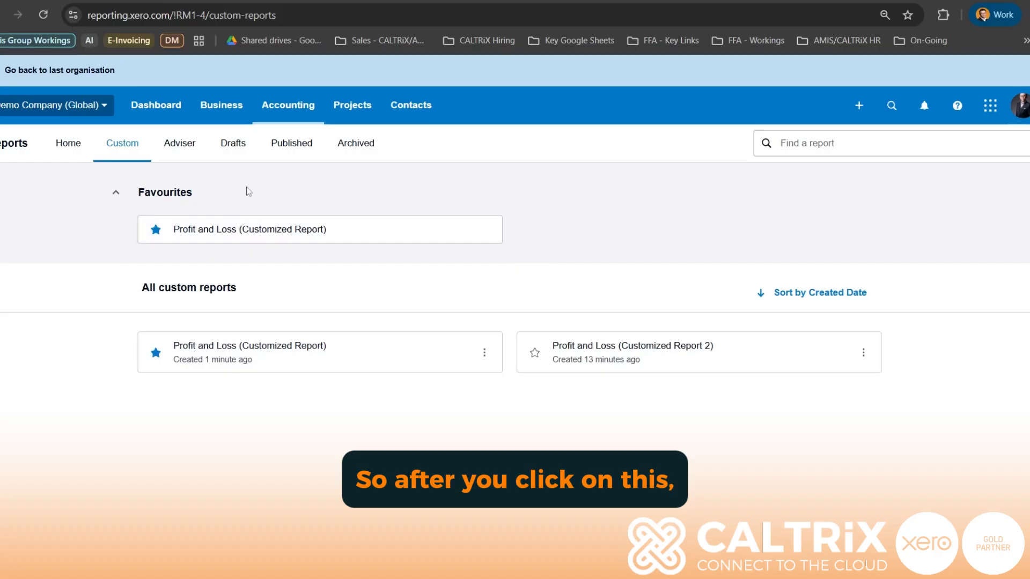
Open the Aged Receivables Summary report from the favourite reports
click(288, 109)
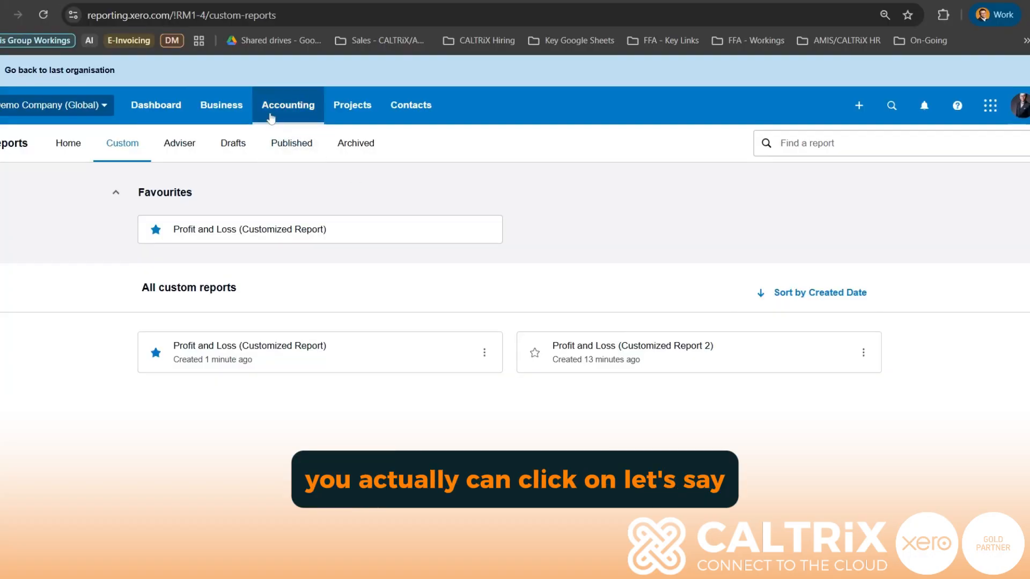
click(272, 117)
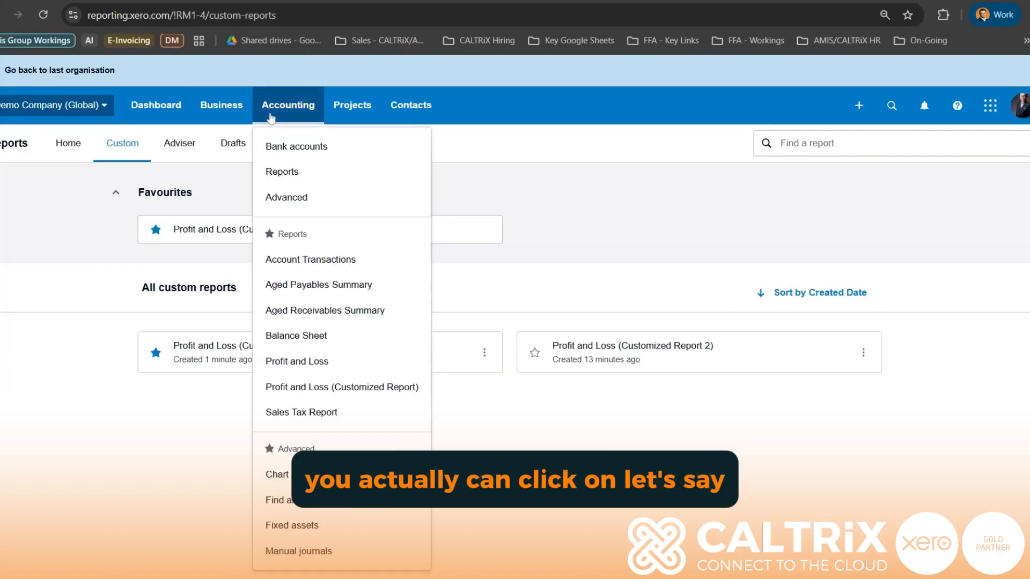
click(330, 316)
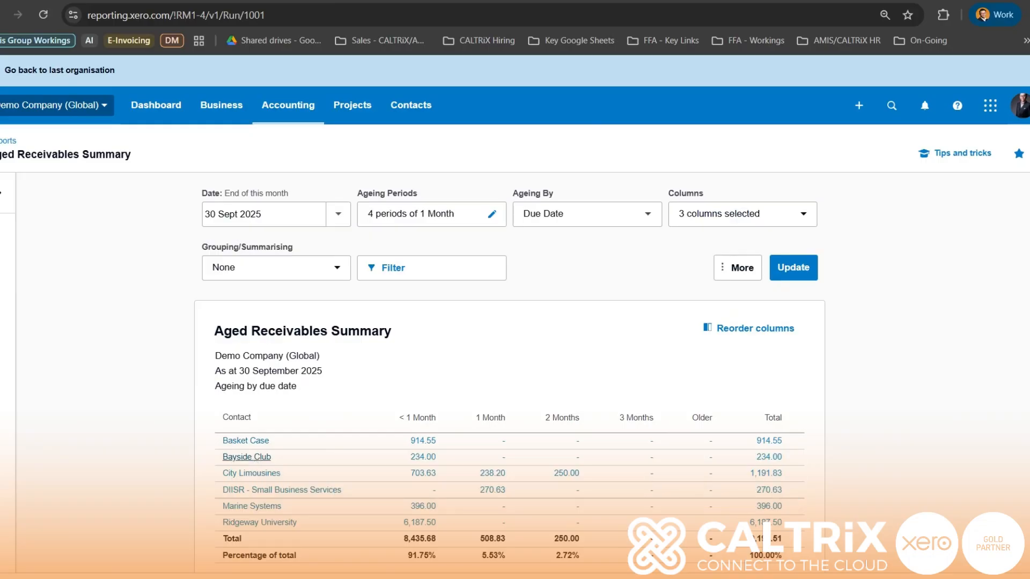
Filter the Aged Receivables Summary by the contacts Basket Case and Bayside Club and update the report
click(391, 281)
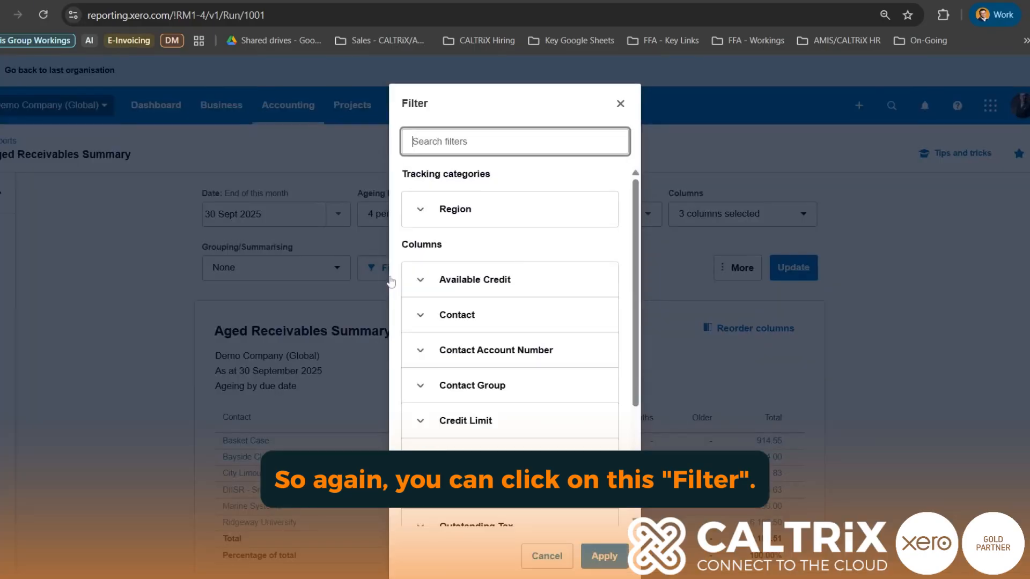
click(421, 317)
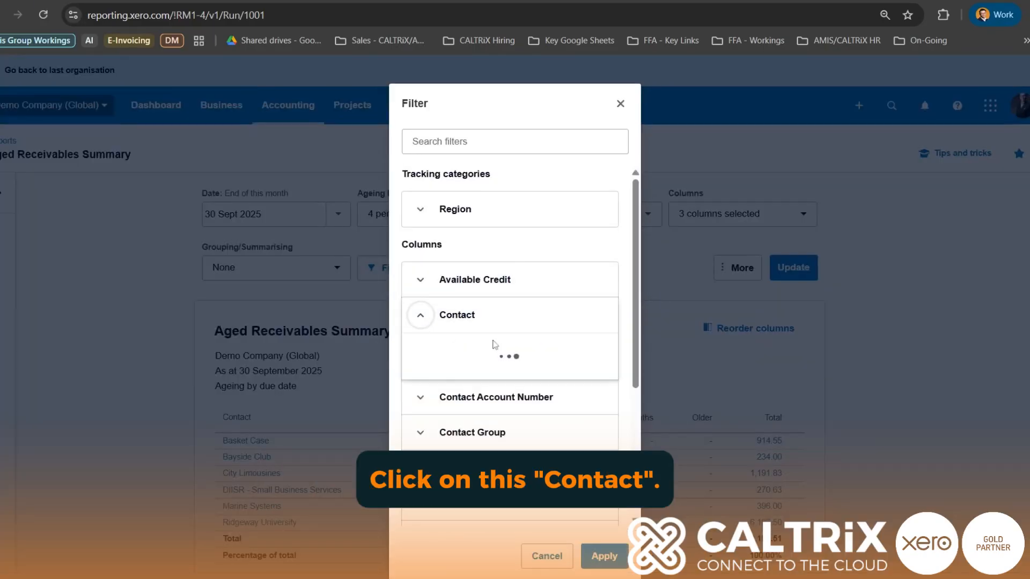
scroll(456, 396, down, 1)
click(423, 400)
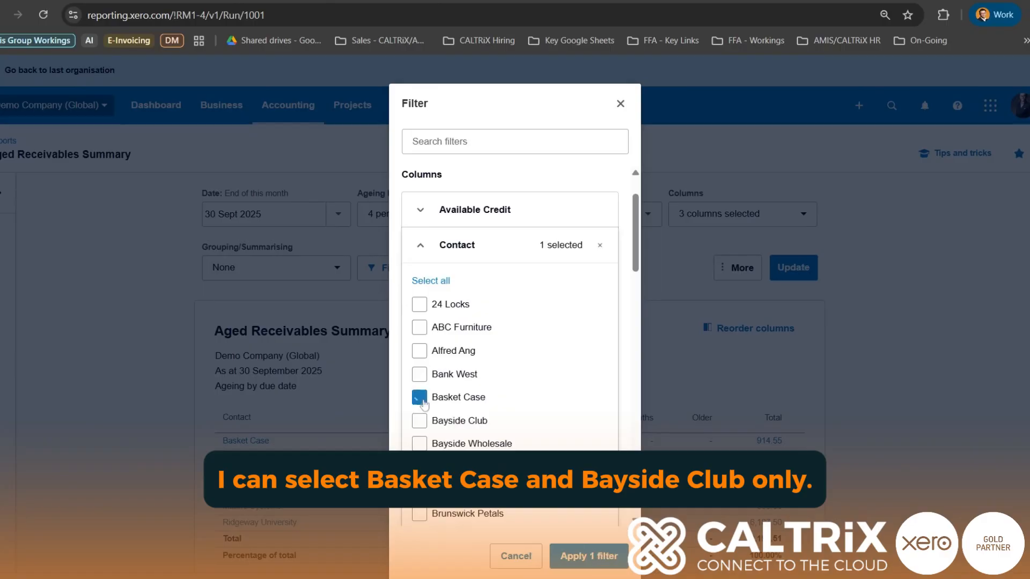
click(422, 421)
click(588, 557)
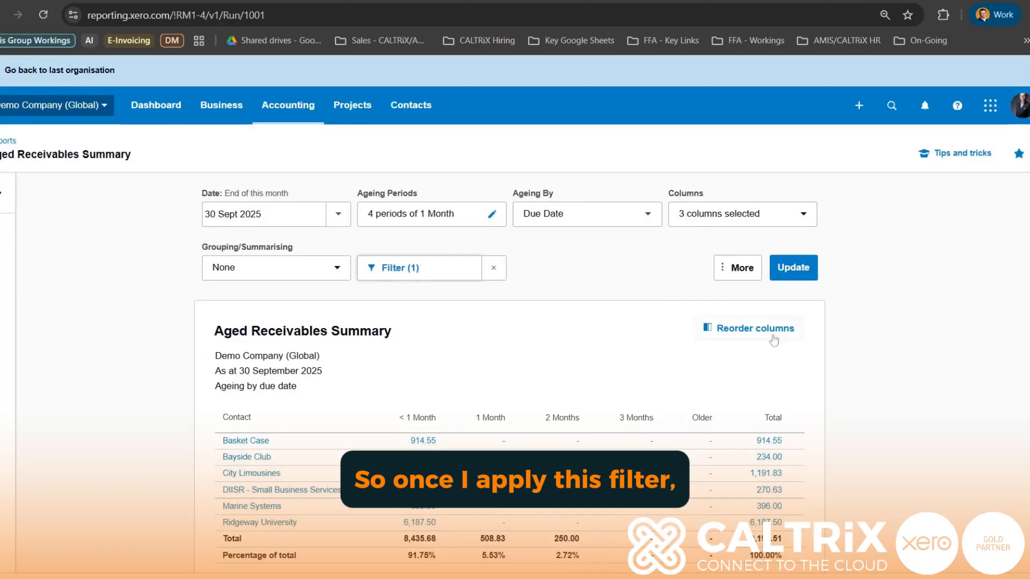
click(788, 273)
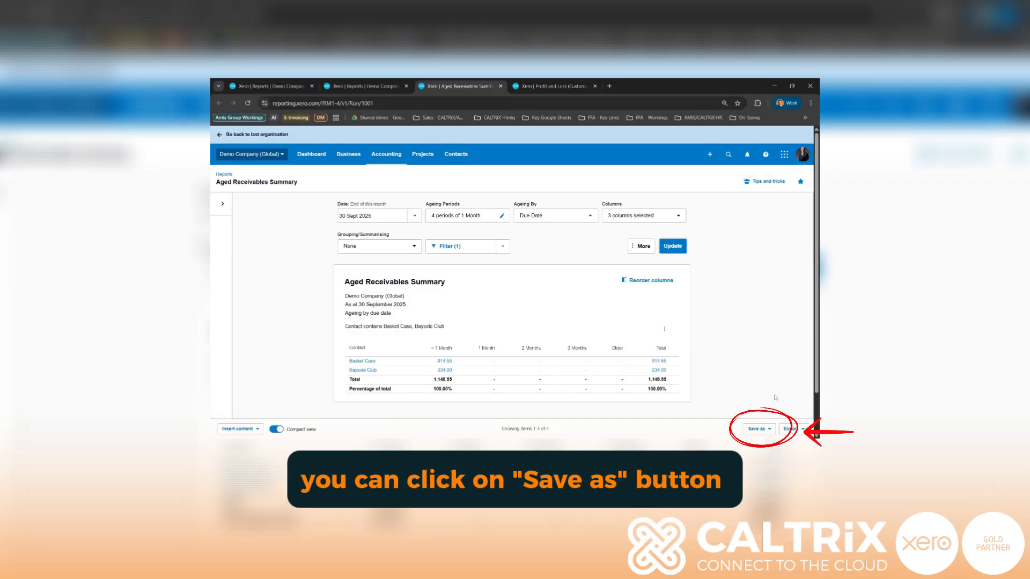
Save the filtered report as a custom report named "Aged Receivables Summary (Basket Group)"
click(757, 428)
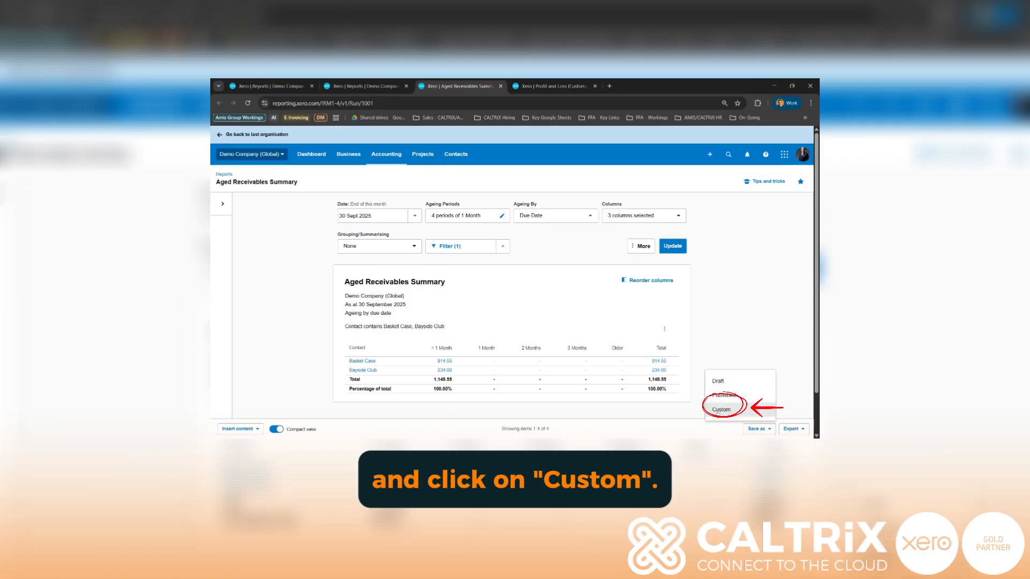
click(722, 411)
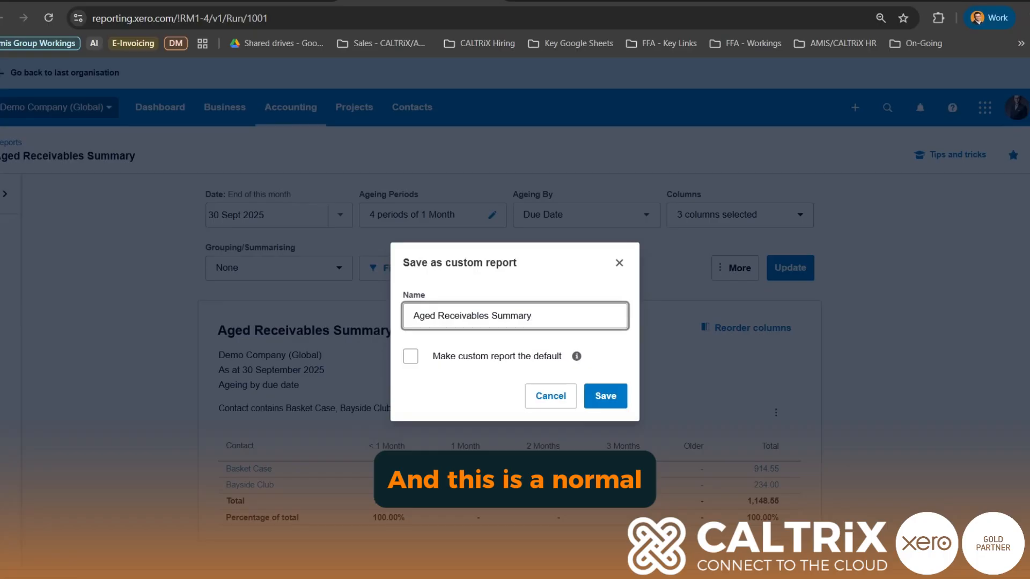
drag(538, 316, 386, 309)
click(558, 316)
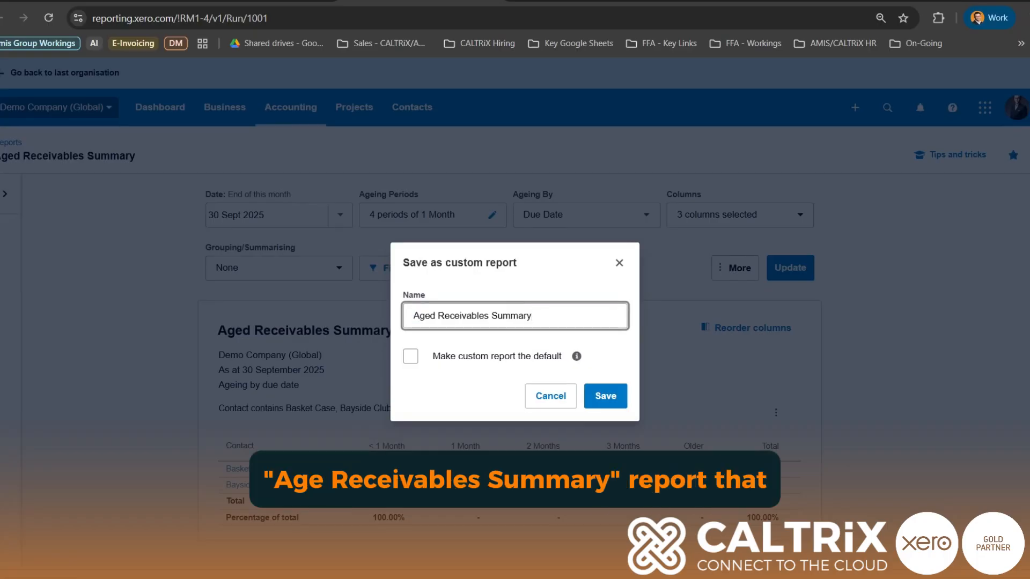
text(()
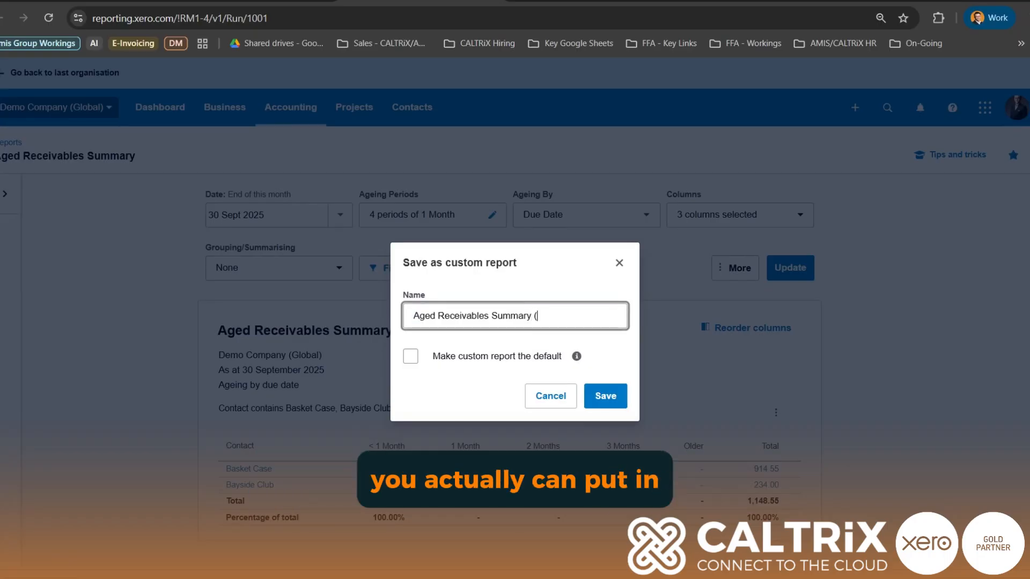
text(Basket Group))
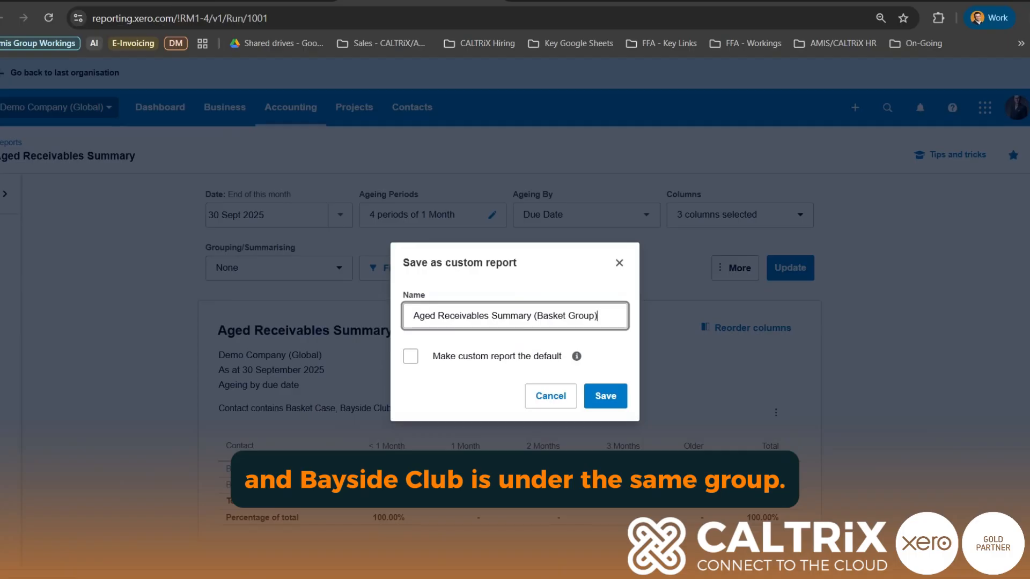
drag(600, 316, 411, 316)
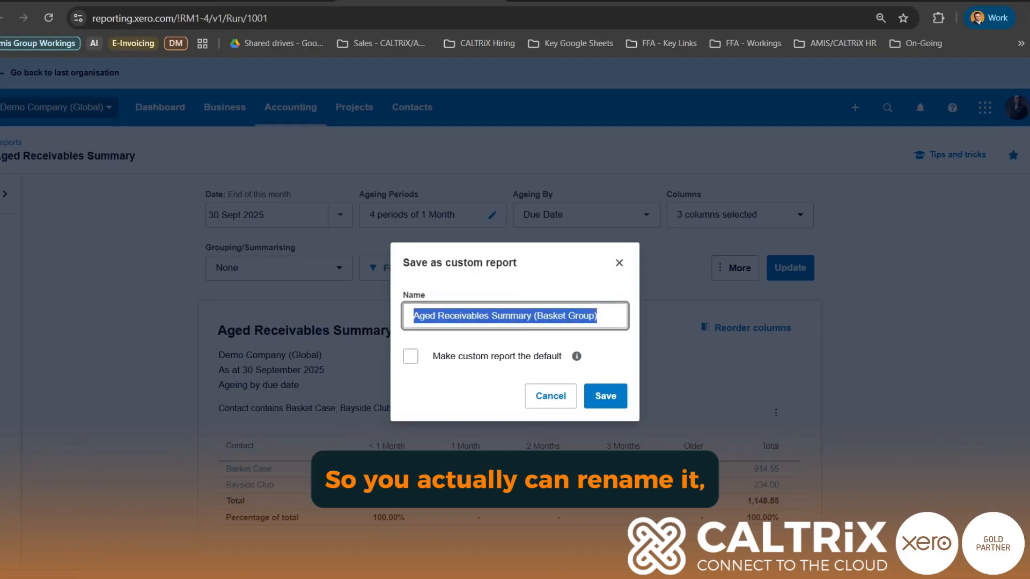
click(604, 397)
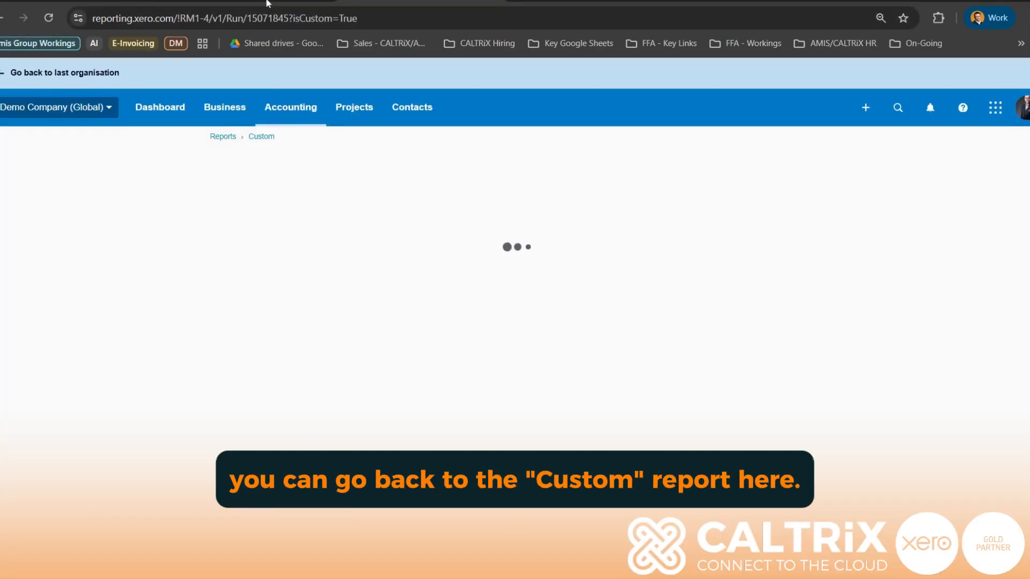
Mark Aged Receivables Summary (Basket Group) as a favourite in the custom reports list and check the favourite report shortcuts under Accounting
click(92, 151)
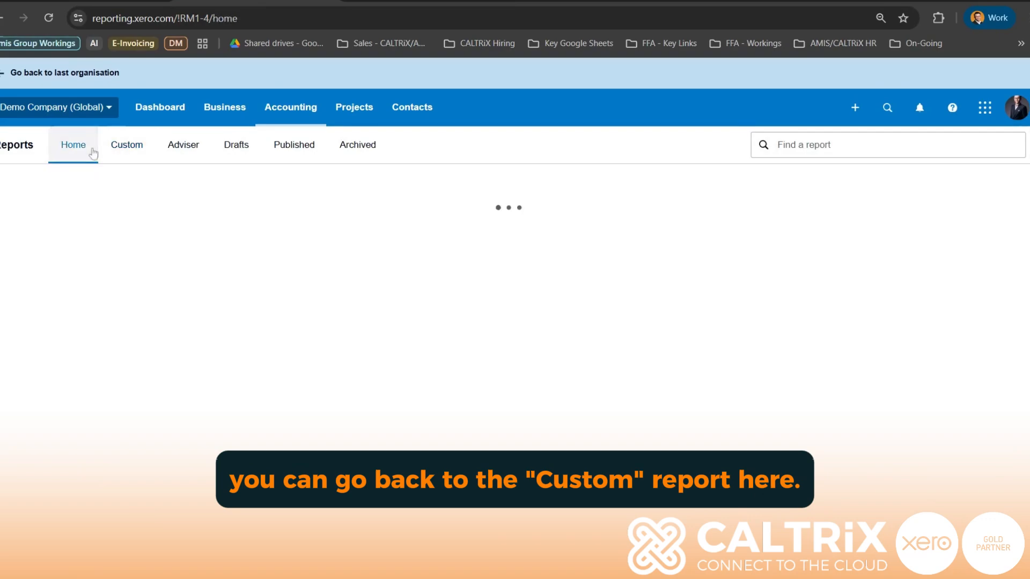
click(127, 148)
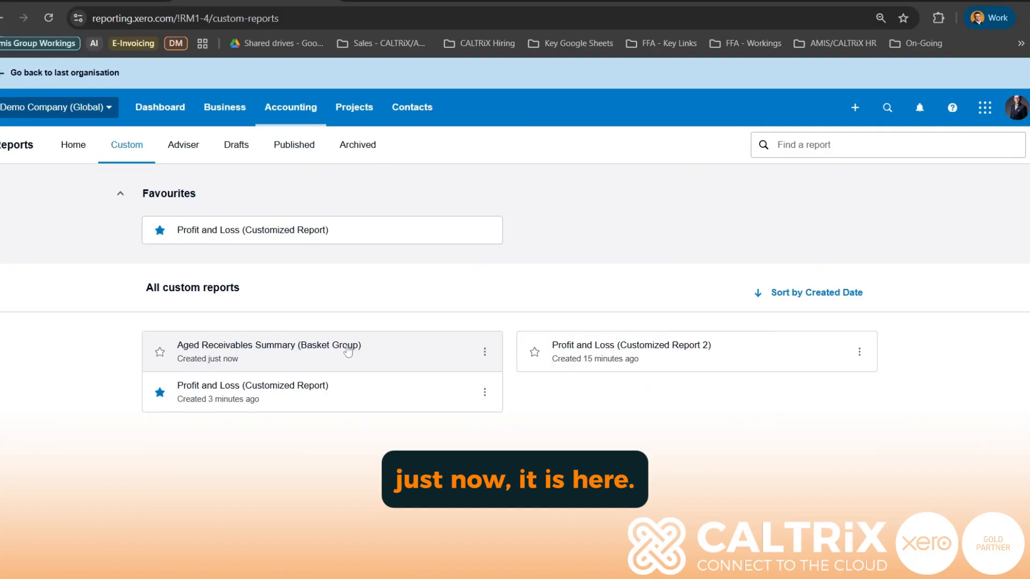
click(159, 353)
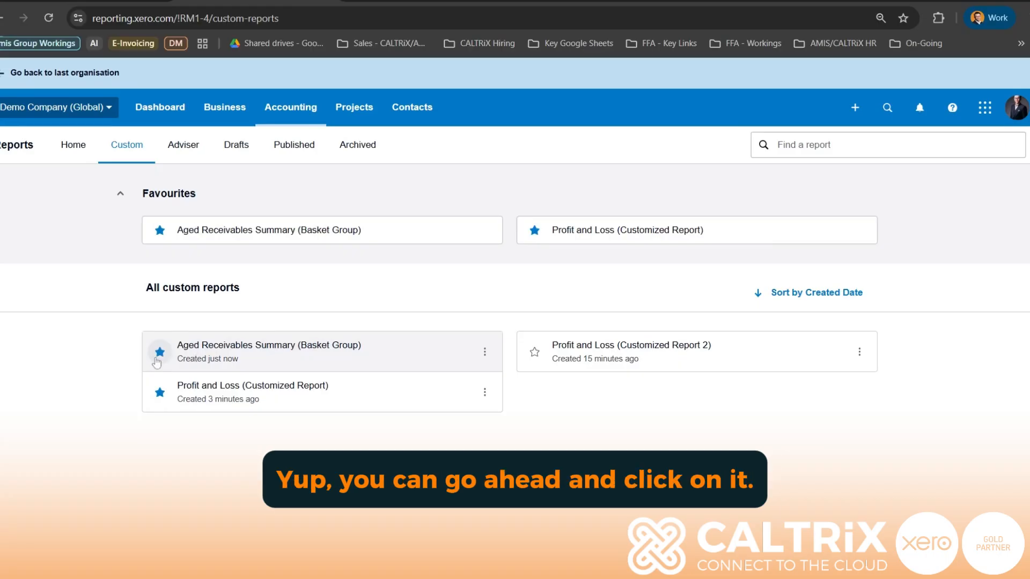
click(291, 125)
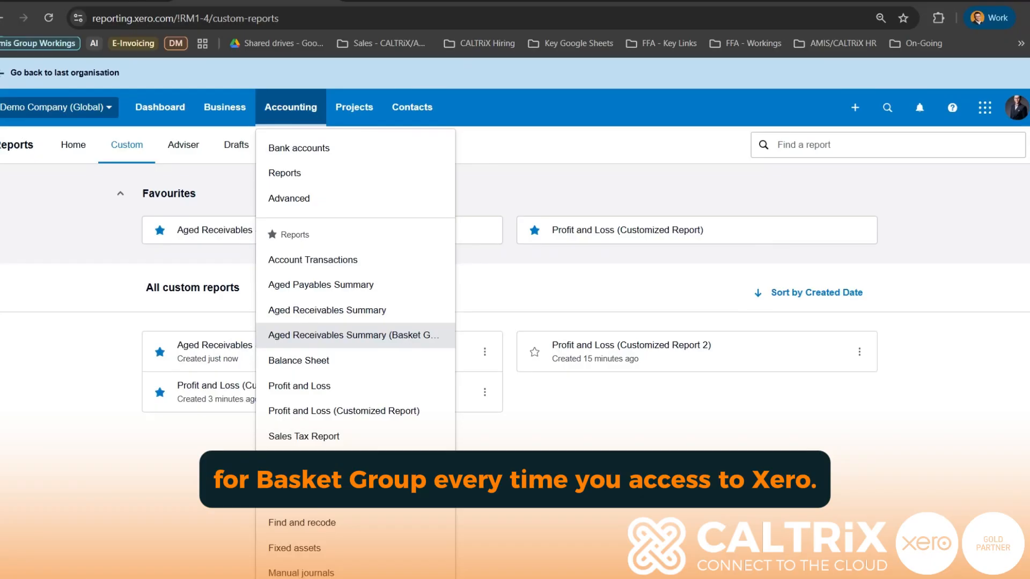
click(556, 427)
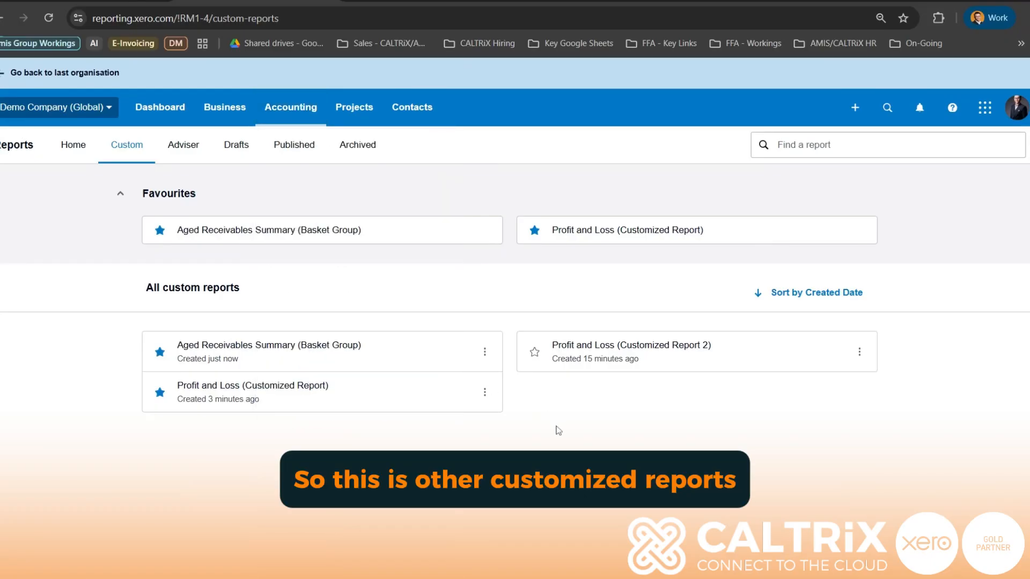